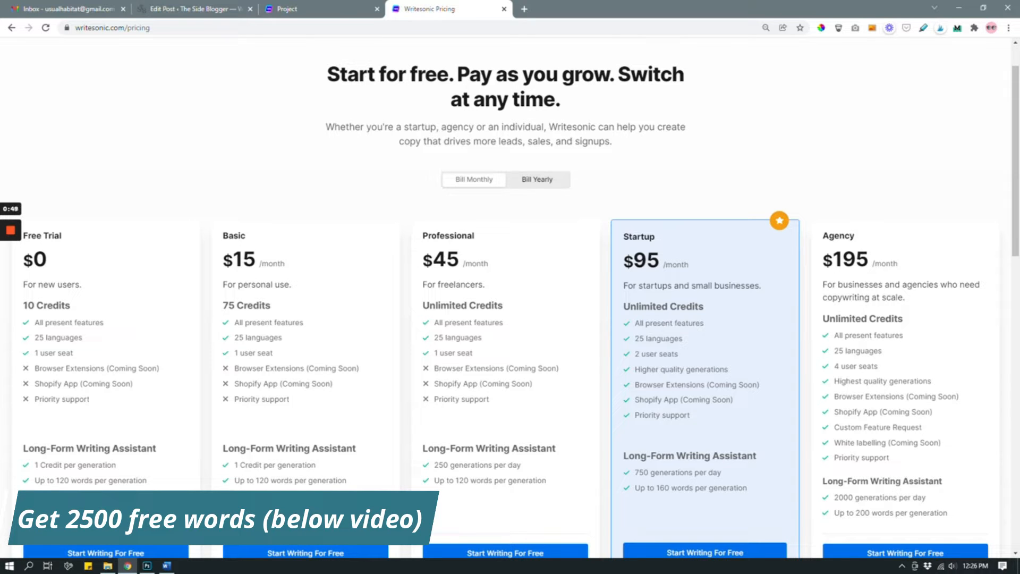
Step: Open the Long-Form Writing Assistant (GPT-3) template in the New Blog project
scroll(510, 306, "down", 3)
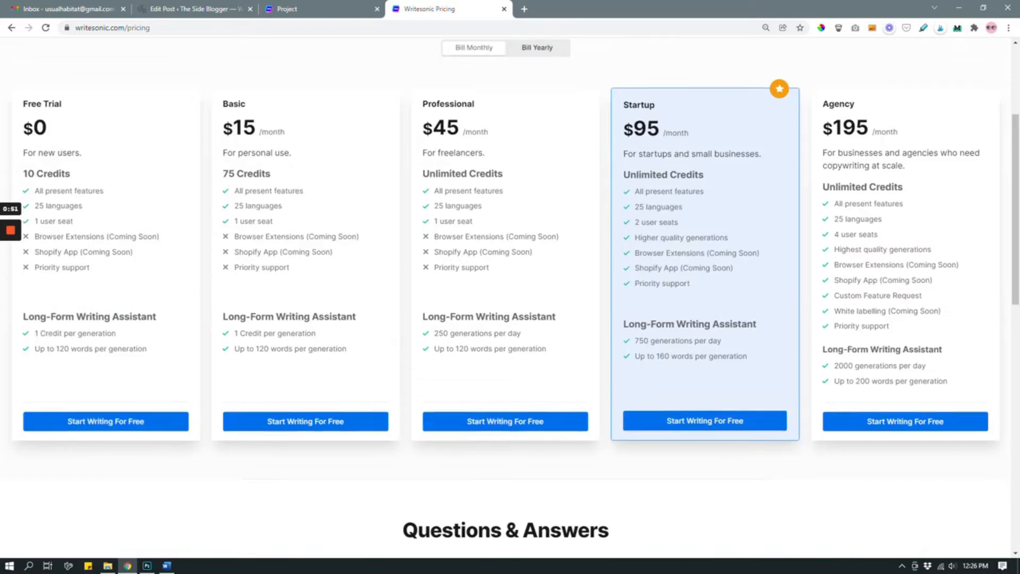
scroll(510, 297, "up", 3)
left_click(319, 9)
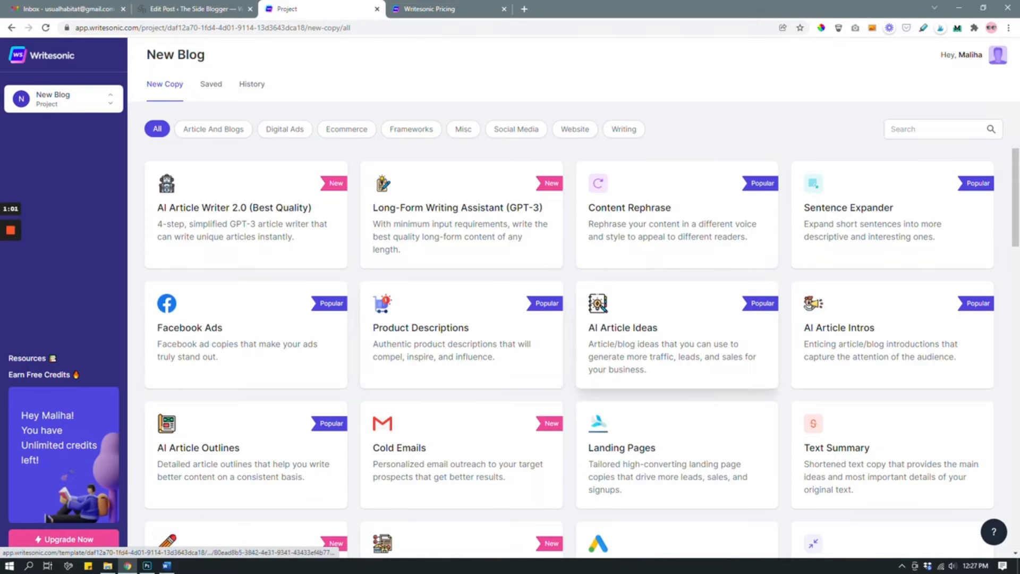
scroll(677, 335, "down", 4)
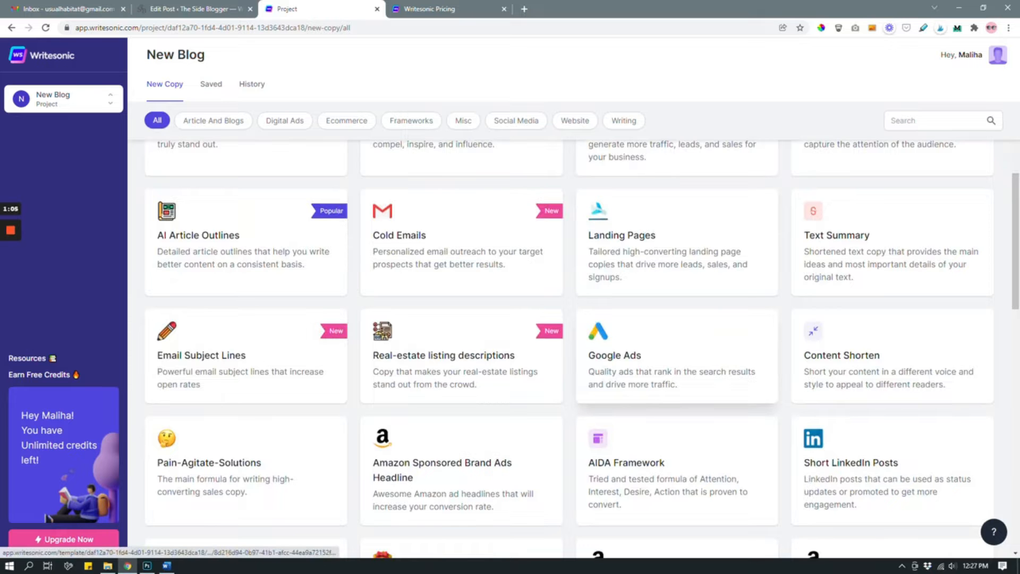
scroll(677, 350, "down", 4)
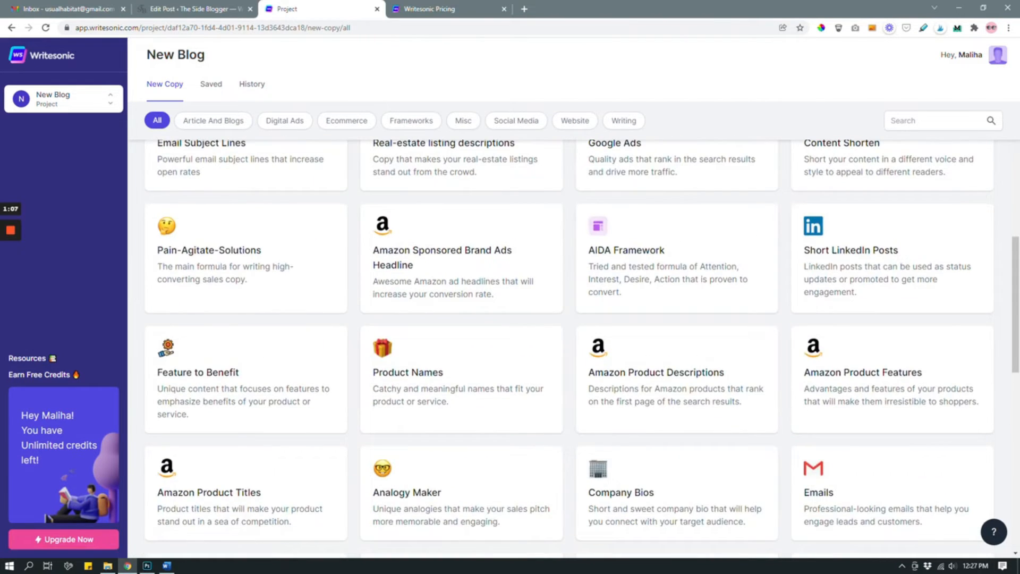
scroll(583, 348, "up", 8)
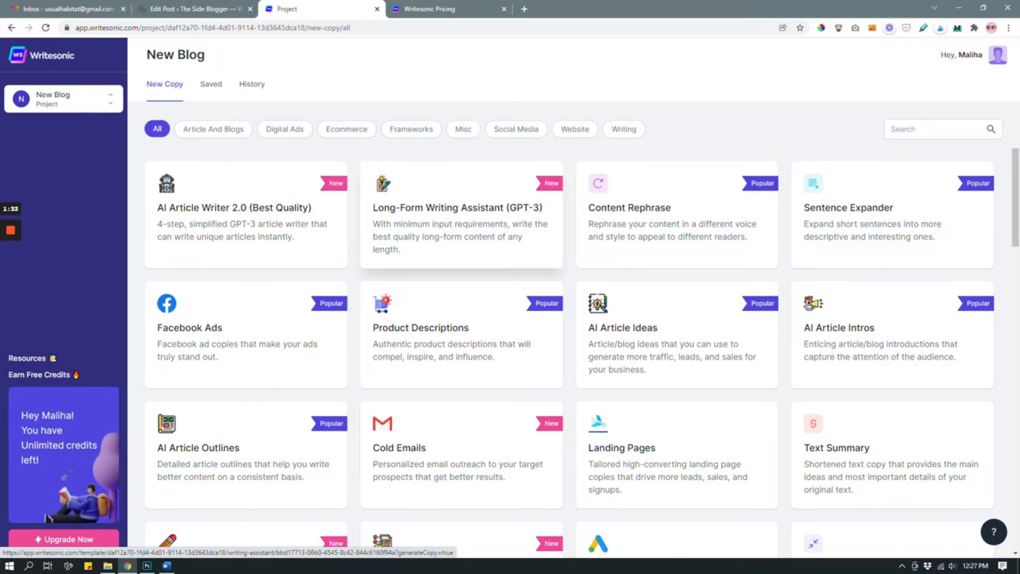
left_click(502, 219)
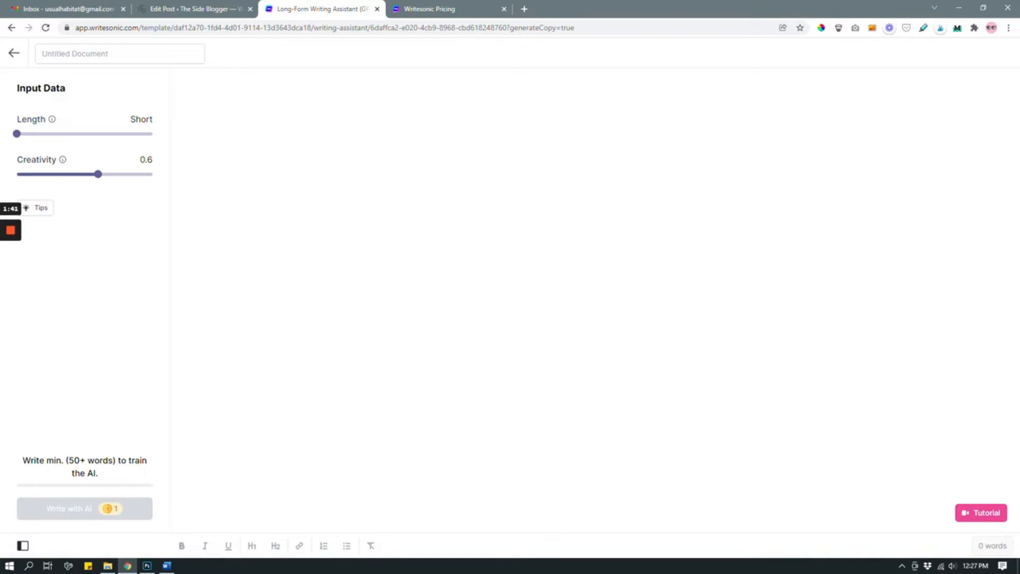
left_click(325, 224)
type("fwfknsdfklnsdlkndl")
key("BackSpace")
key("BackSpace")
key("BackSpace")
key("BackSpace")
key("BackSpace")
key("BackSpace")
key("BackSpace")
key("BackSpace")
key("BackSpace")
key("BackSpace")
key("BackSpace")
key("BackSpace")
key("BackSpace")
key("BackSpace")
key("BackSpace")
key("BackSpace")
key("BackSpace")
key("BackSpace")
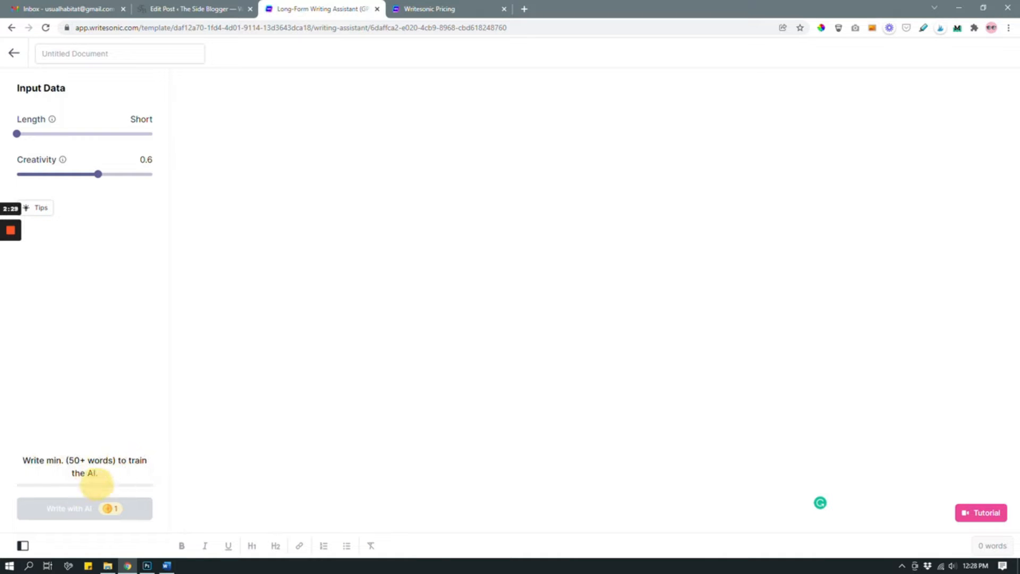
Step: Paste the introduction about simple eating habits and weight loss into the document and generate a continuation with AI
left_click(260, 131)
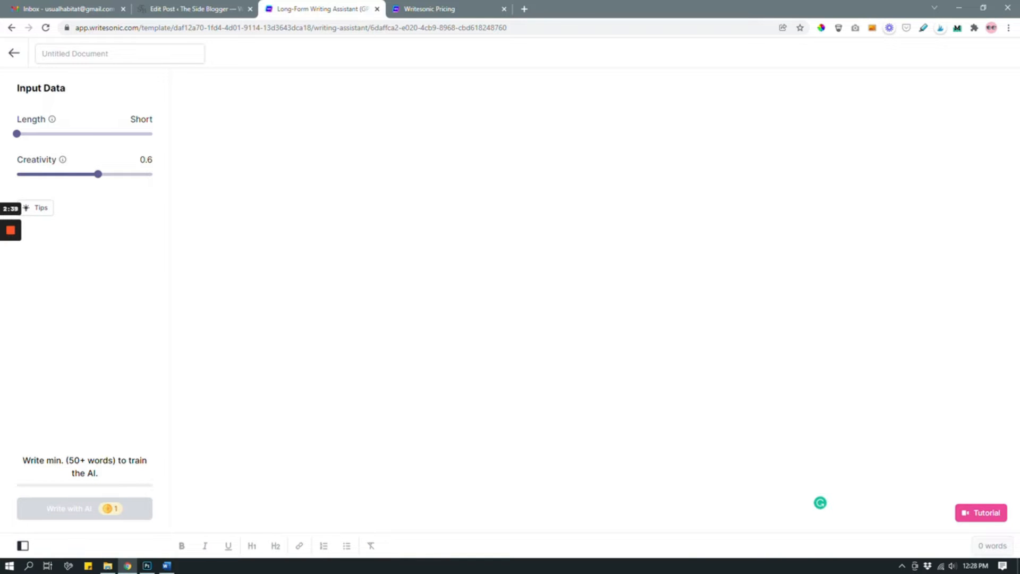
type("There are simple eating habits that can bring about many positive changes in your body, including shedding those extra pounds. A little bit of mindfulness—surrounding what you're putting inside your body and when—can add up over time and help you live a healthier life. When it comes to weight loss, most people talk about extremes. Fasting for 16 hours every day, fasting for 24 hours twice a week, cutting out added sugar and carbs completely, etc. These are difficult to commit to and often unsustainable. But small habits that are easy to adhere to often promote a healthier lifestyle and long-term physical and emotional well-being.")
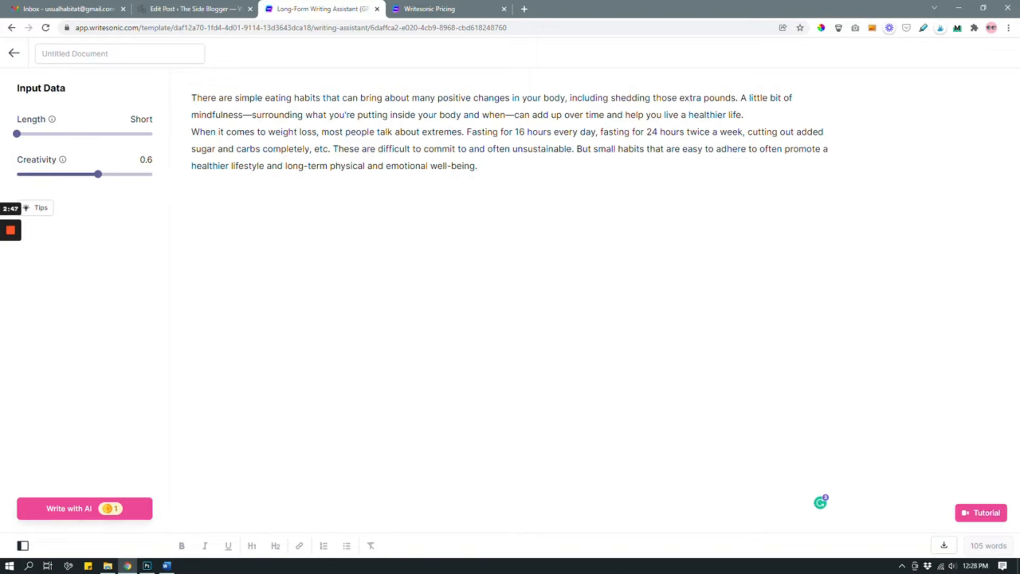
left_click(84, 509)
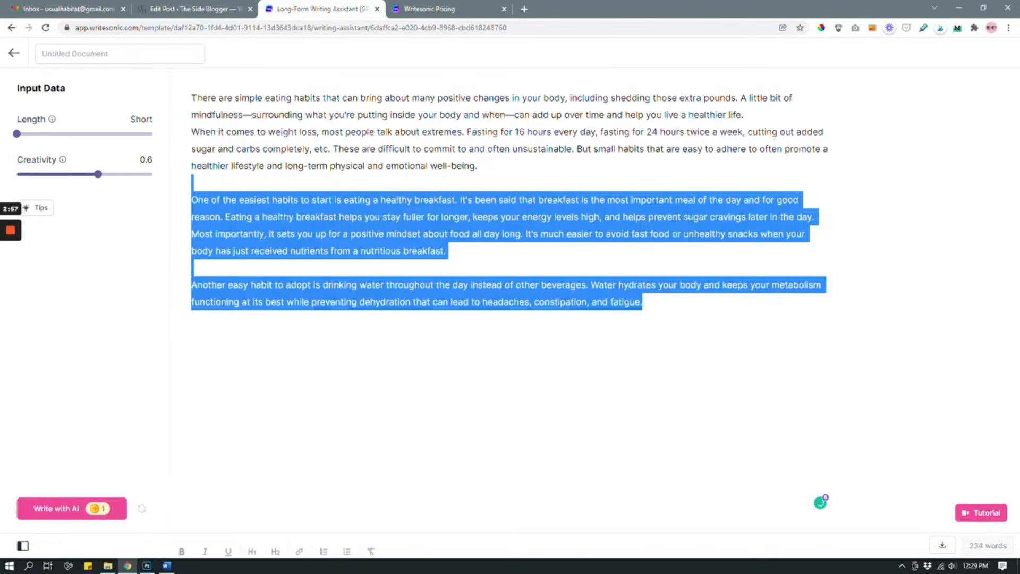
left_click(730, 313)
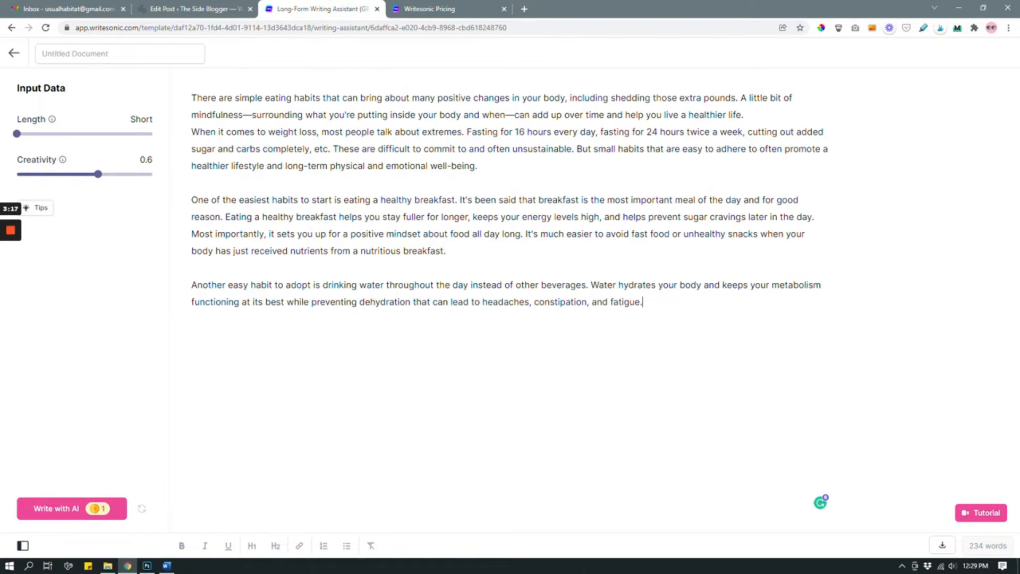
left_click_drag(477, 166, 193, 85)
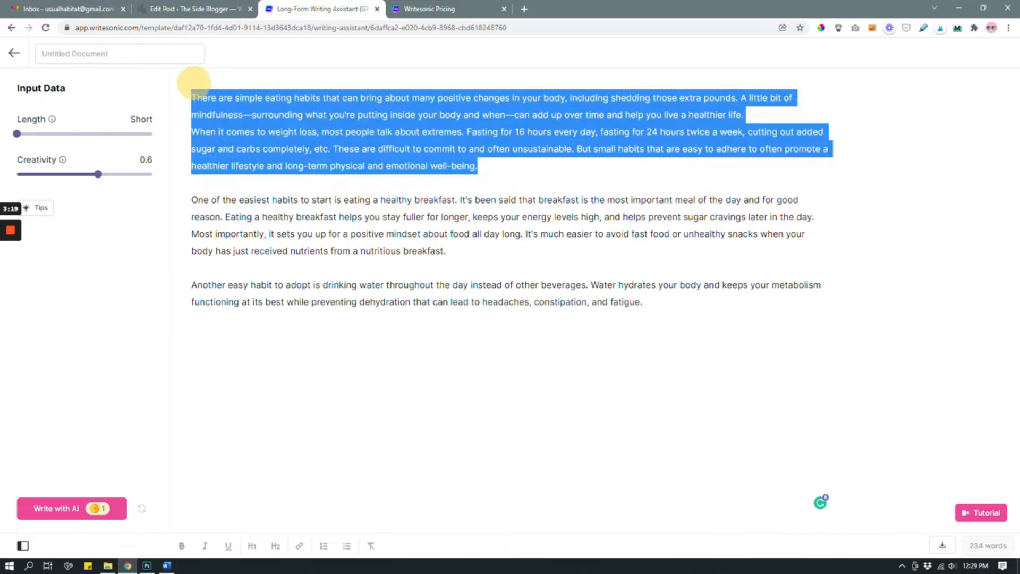
left_click(516, 169)
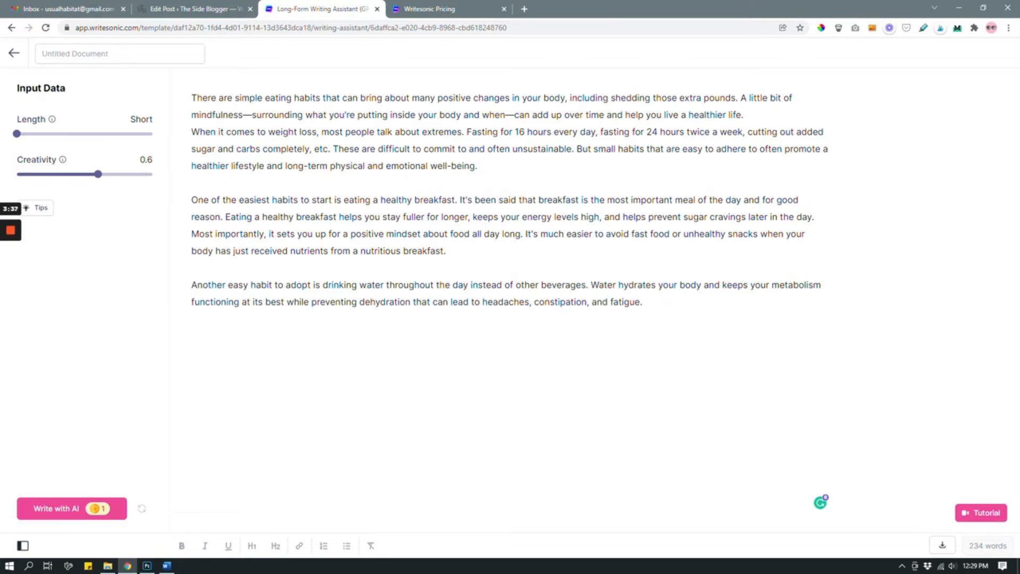
left_click(190, 200)
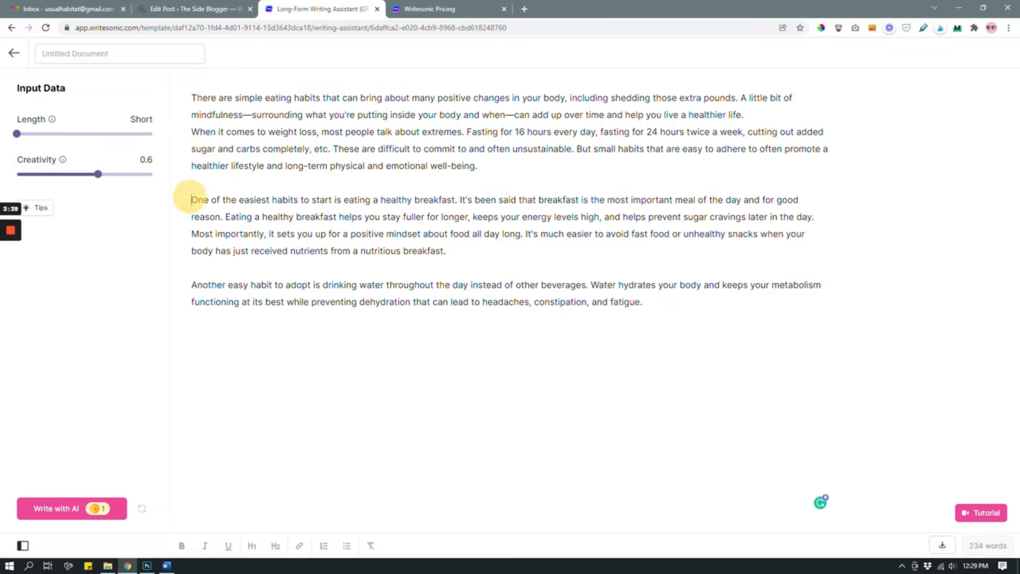
left_click_drag(191, 199, 400, 254)
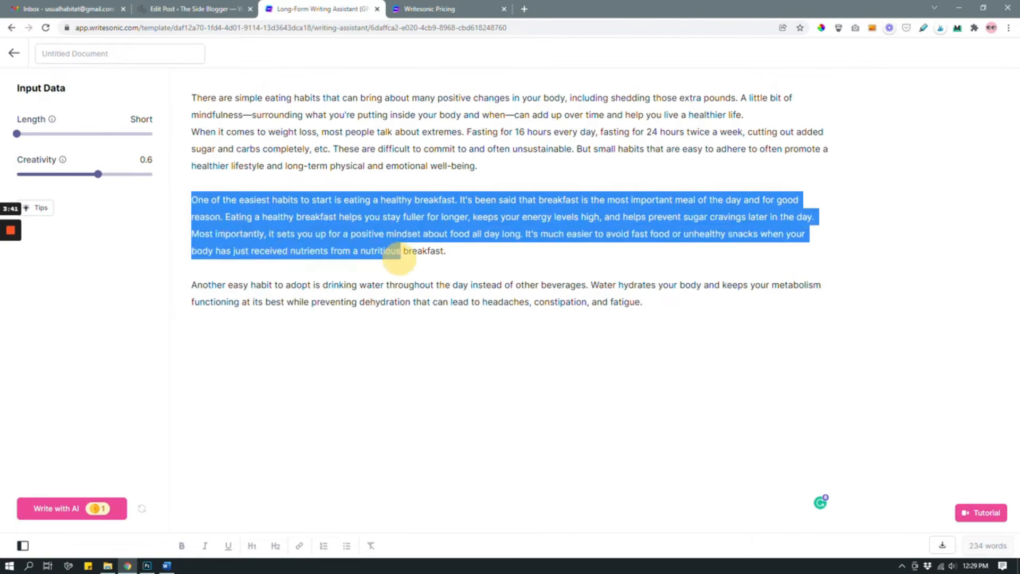
left_click(481, 253)
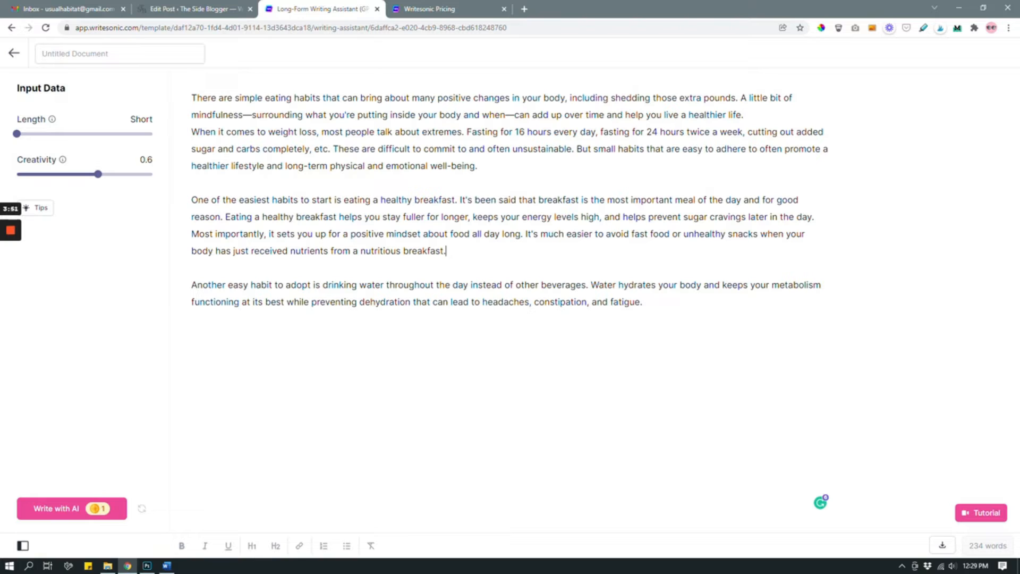
Step: Add the line "Eat Healthy Breakfast" above the breakfast paragraph and format it as an H1 heading
left_click(187, 199)
key("Return")
left_click(230, 192)
type("Eat Healthy Br")
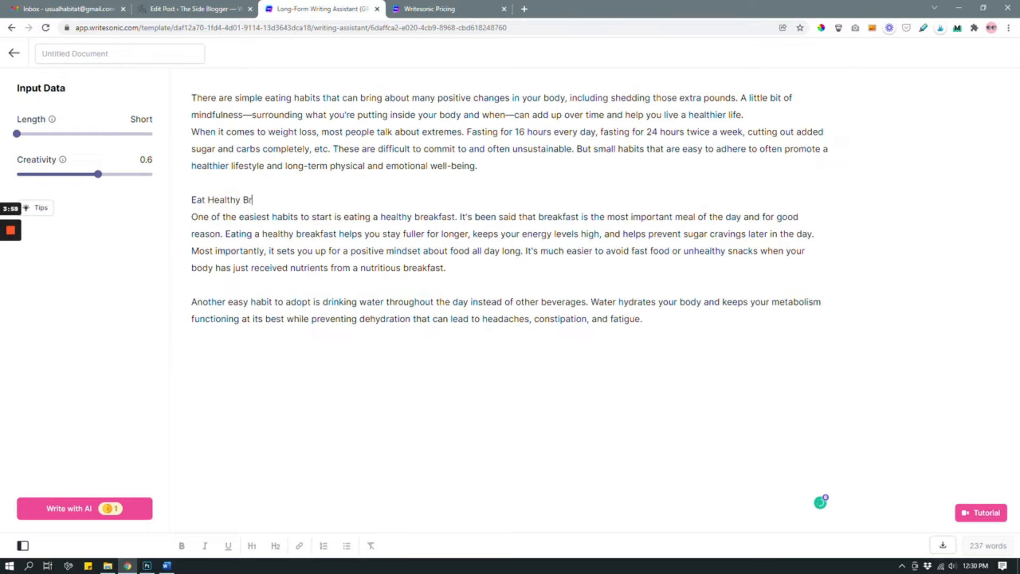
type("eakfast")
triple_click(233, 201)
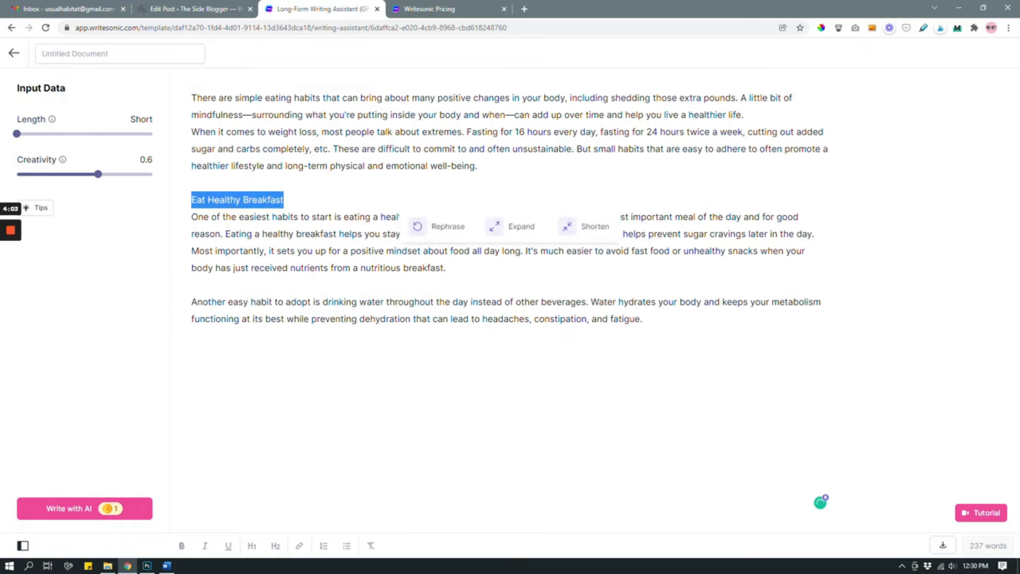
left_click(251, 546)
left_click(666, 330)
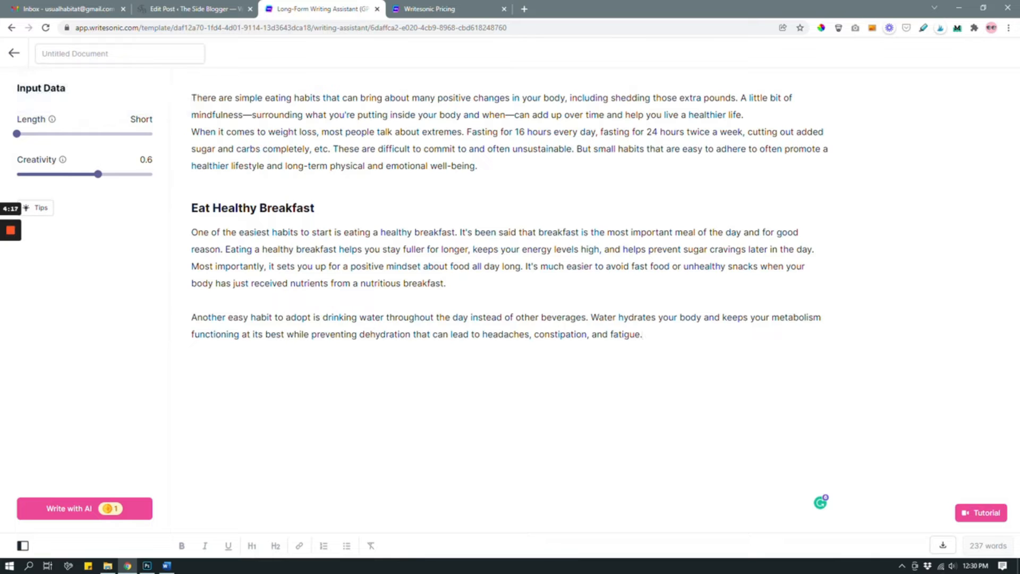
Step: Set the AI output length to Medium and the creativity to 0.8
left_click_drag(43, 133, 69, 134)
mouse_move(51, 119)
left_click(98, 174)
left_click_drag(98, 174, 125, 173)
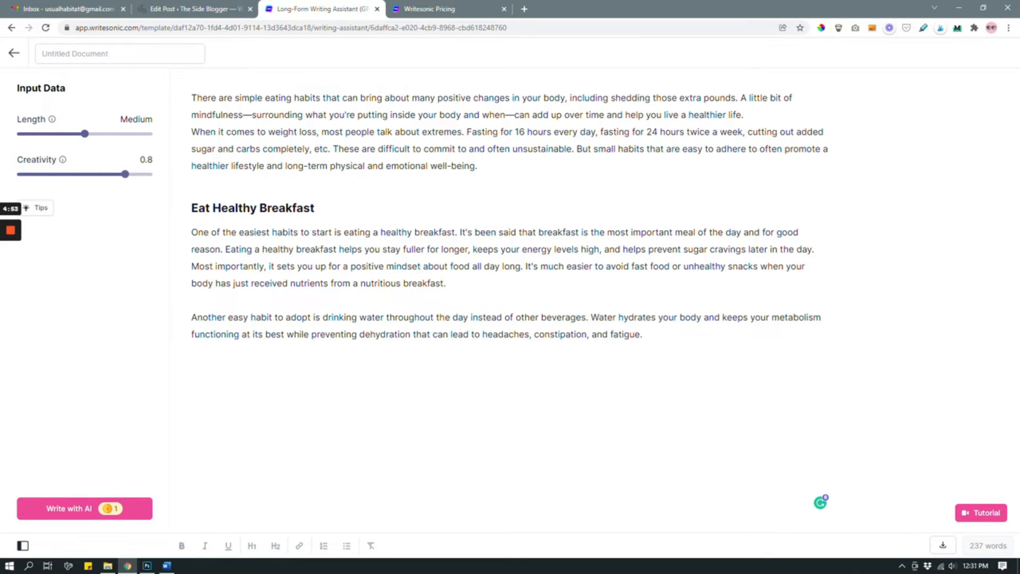
left_click_drag(124, 173, 98, 174)
left_click_drag(99, 174, 125, 174)
Step: Generate an AI continuation after the paragraph about drinking water
left_click(646, 334)
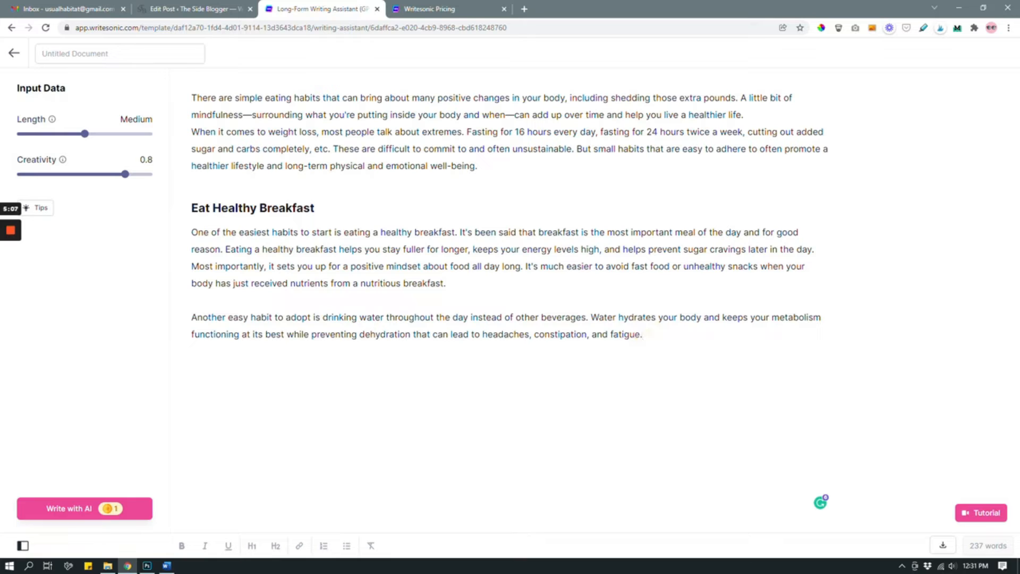
left_click(68, 509)
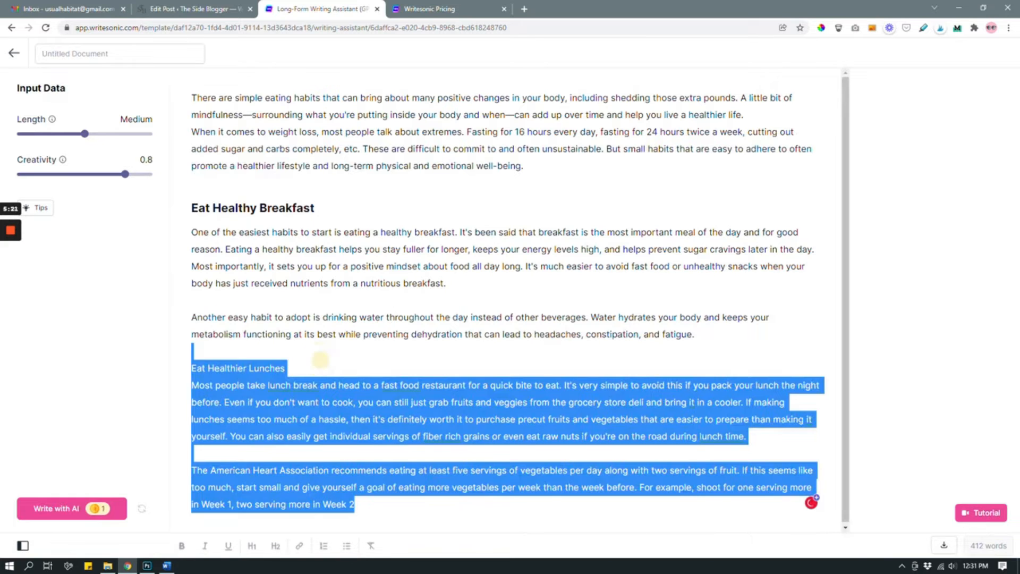
left_click(353, 351)
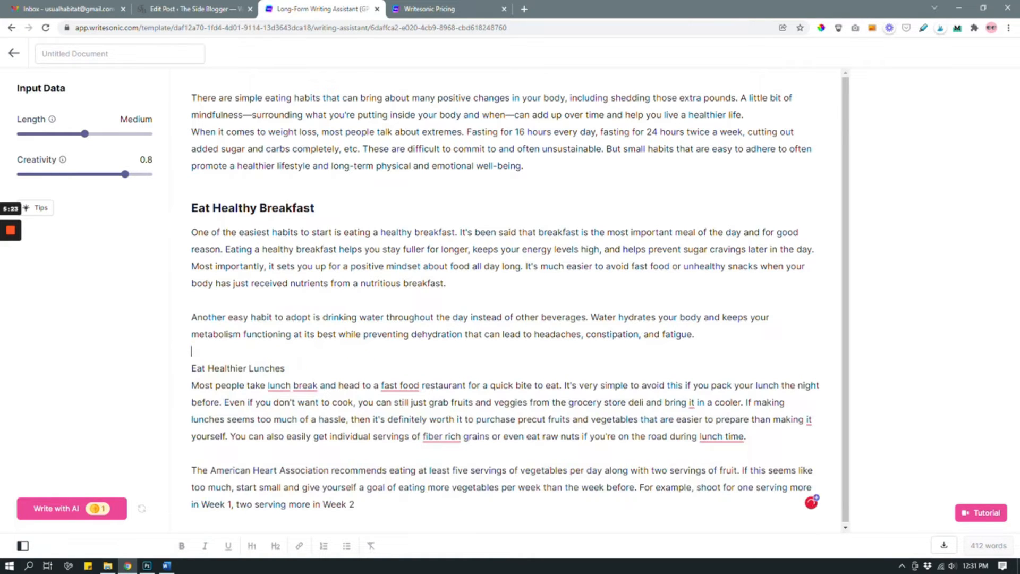
Step: Delete the generated "Eat Healthier Lunches" section together with its vegetable-servings paragraph
triple_click(232, 367)
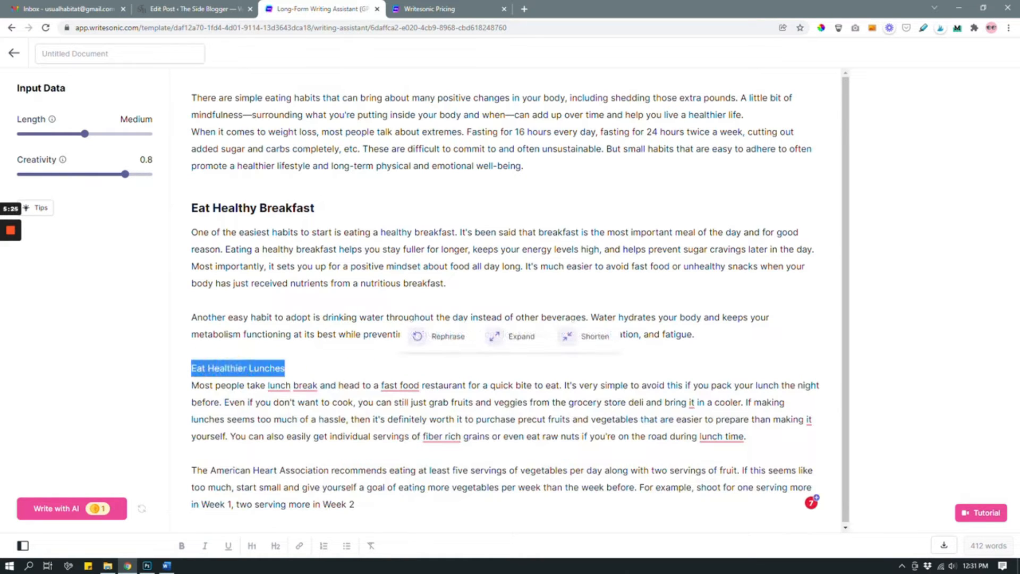
left_click(310, 359)
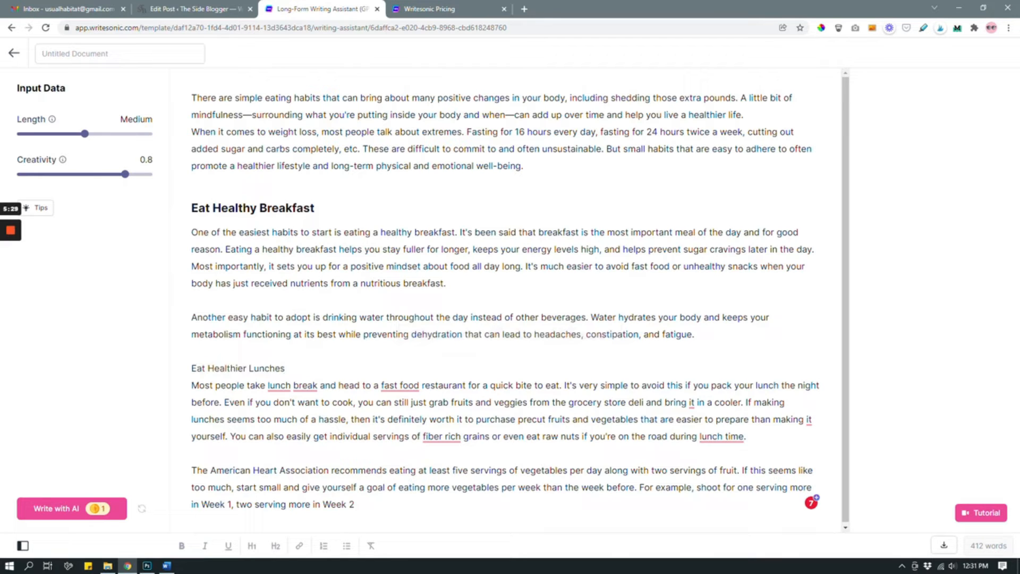
mouse_move(191, 366)
left_mouse_down()
mouse_move(312, 449)
mouse_move(372, 528)
left_mouse_up()
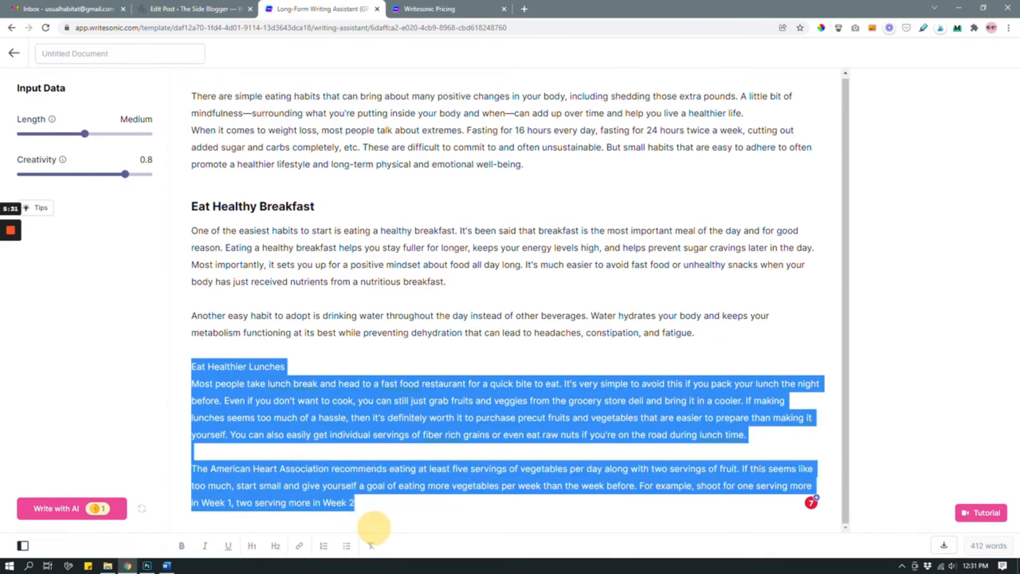
key("BackSpace")
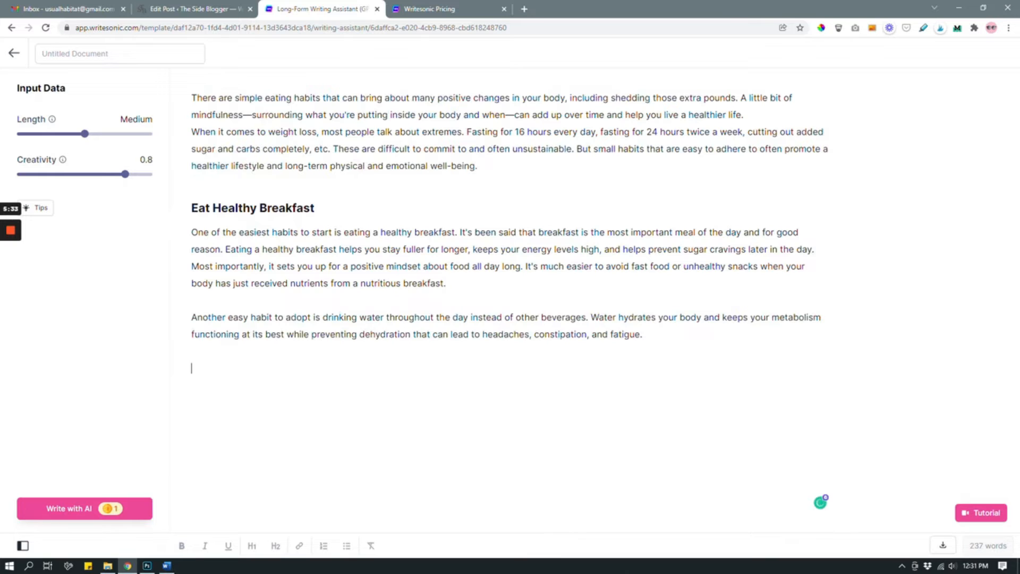
Step: Generate a new AI continuation at the end of the document and delete its incomplete "Breathe Deeply" section
left_click(85, 509)
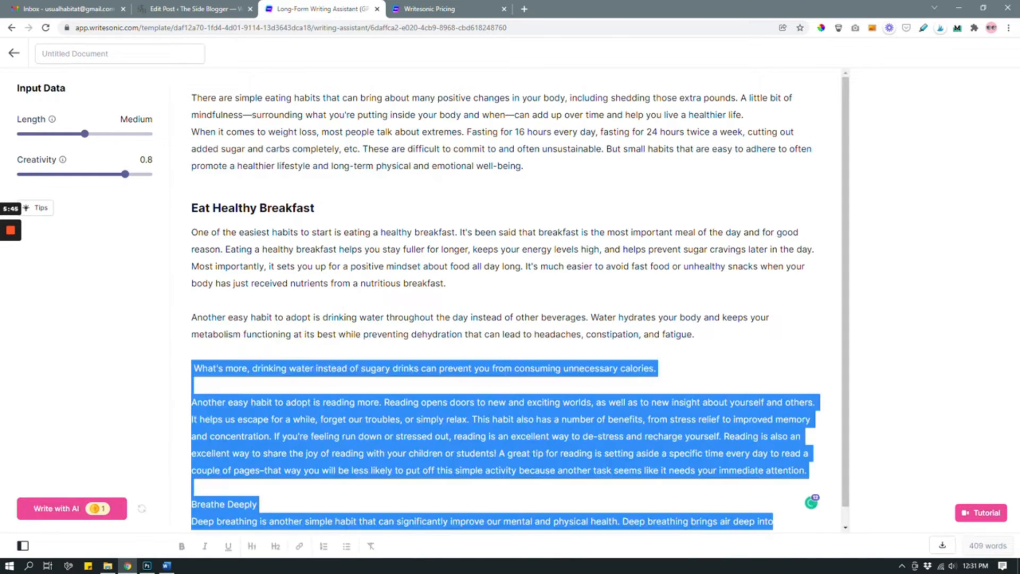
left_click(316, 485)
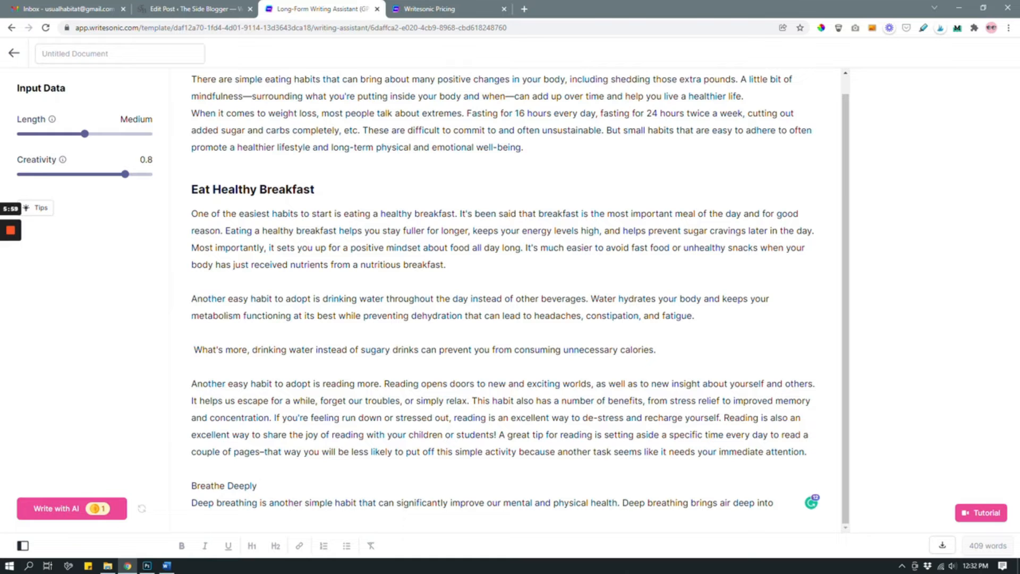
left_click_drag(191, 484, 790, 520)
key("BackSpace")
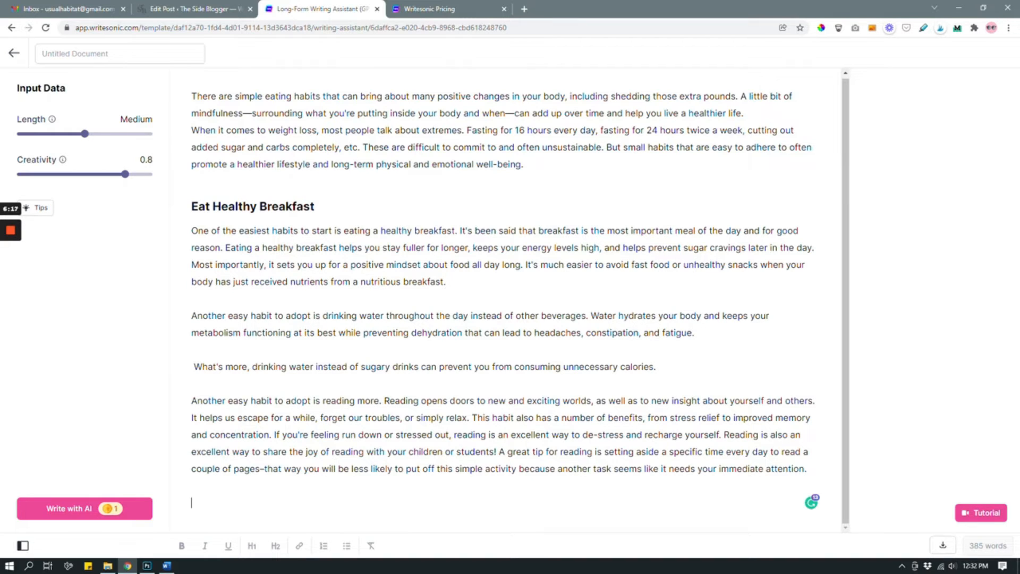
Step: Add the line "Eat More Protein" at the end of the document and format it as an H1 heading
type("Eat More Protein")
key("ctrl+shift+Left")
key("ctrl+shift+Left")
key("ctrl+shift+Left")
left_click(252, 545)
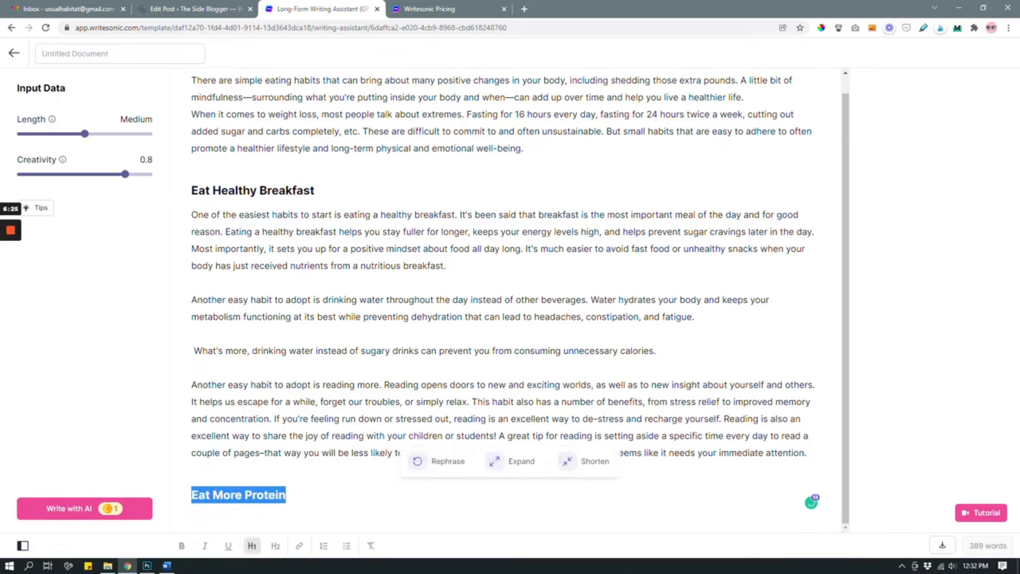
Step: Generate AI text below the "Eat More Protein" heading
left_click(299, 495)
left_click(85, 511)
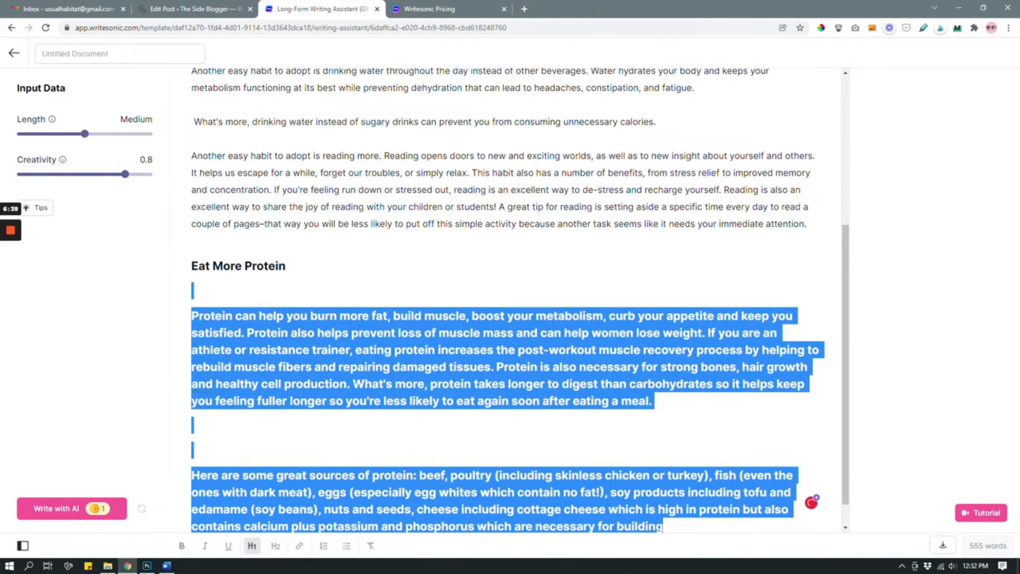
left_click(669, 497)
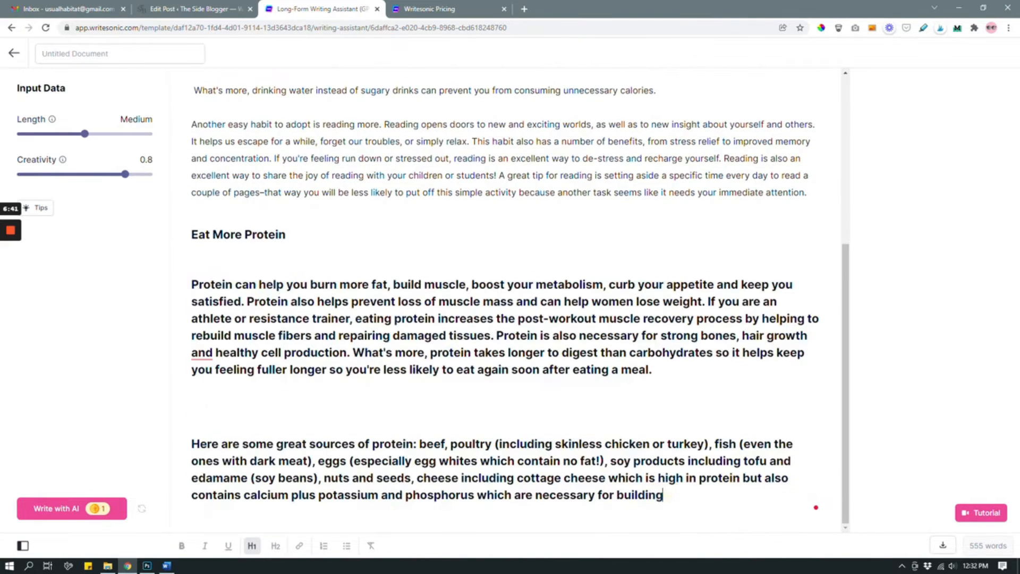
Step: Remove the H1 formatting from the generated protein paragraphs and delete the extra blank line between them
left_click_drag(670, 498, 187, 286)
left_click(252, 546)
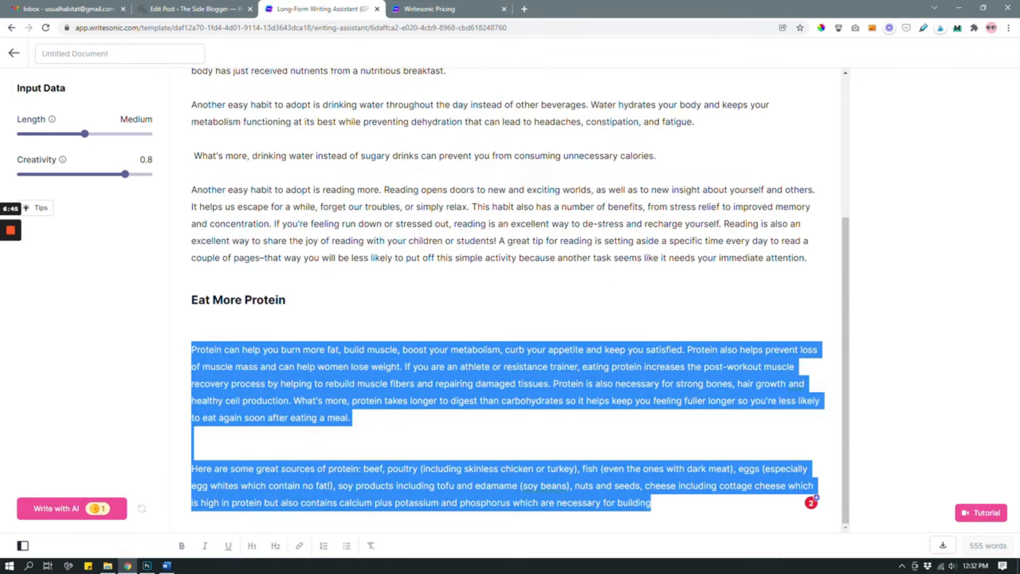
left_click(371, 433)
key("BackSpace")
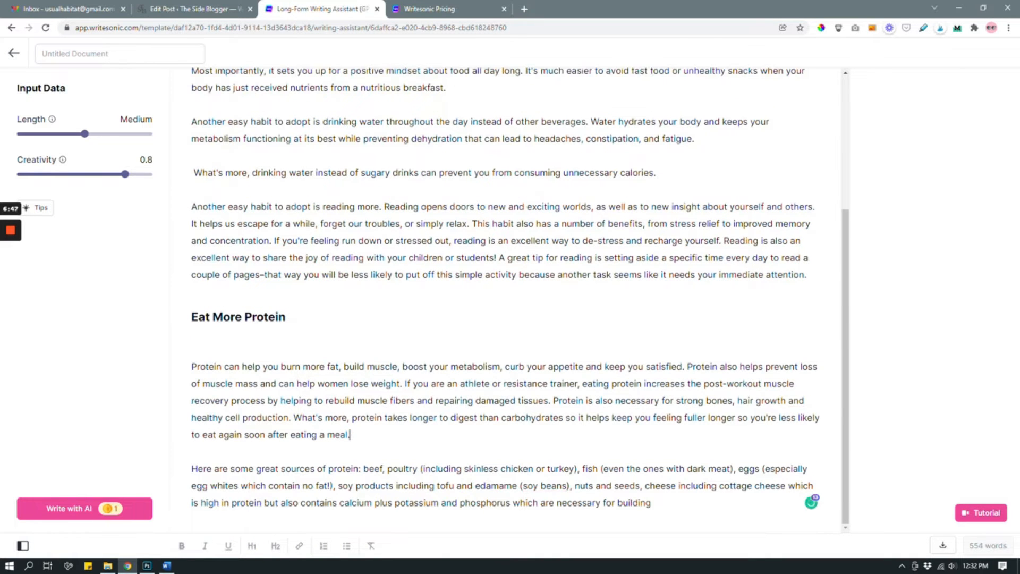
Step: Review the healthy eating article draft from its introduction through the "Eat More Protein" section
left_click(679, 499)
scroll(521, 298, "up", 4)
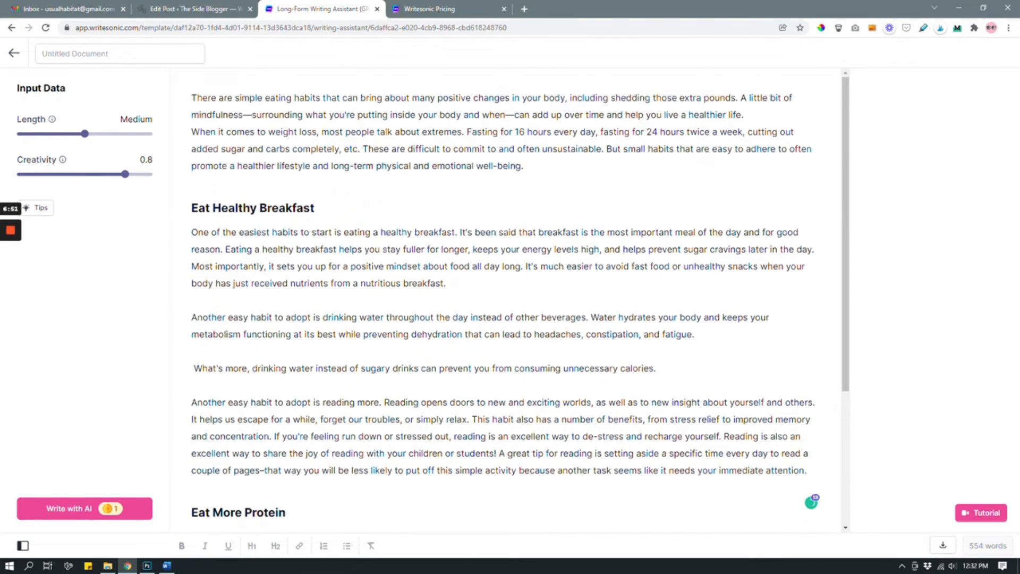
scroll(505, 298, "down", 4)
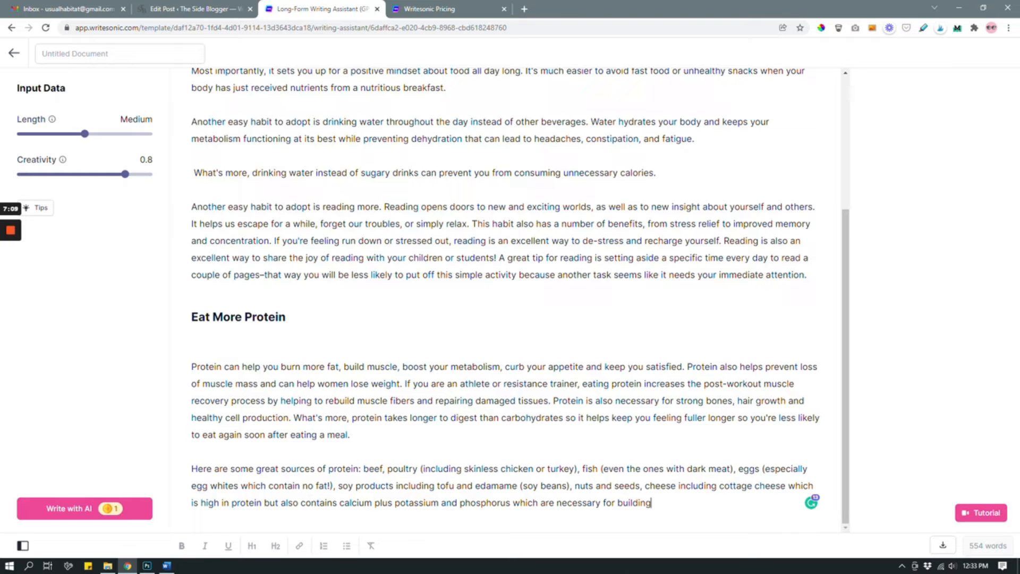
scroll(505, 297, "up", 4)
scroll(510, 301, "up", 4)
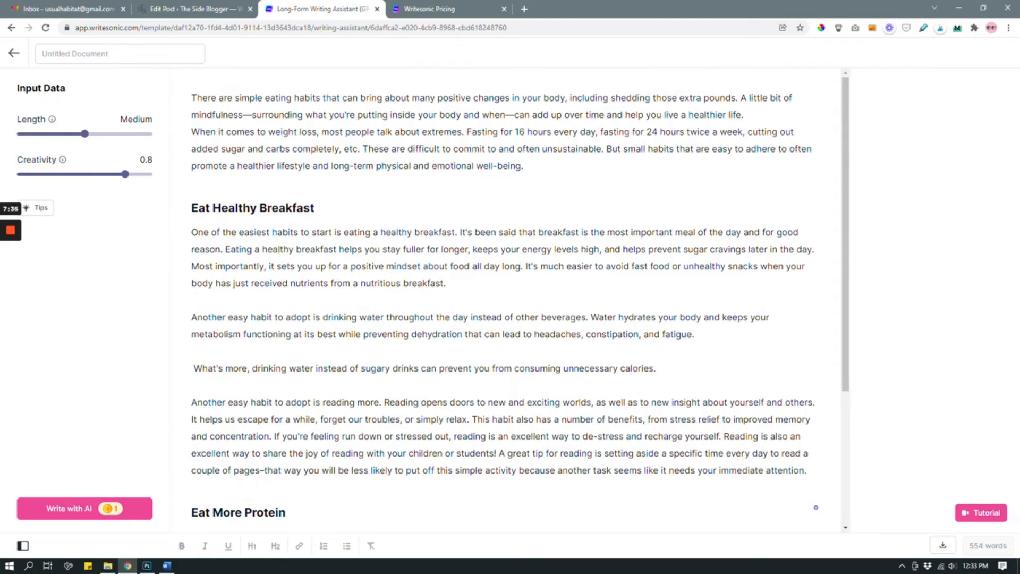
Step: Leave the document, open AI Article Writer 2.0 and generate article ideas for the topic "Benefits of Glycerin"
left_click(14, 53)
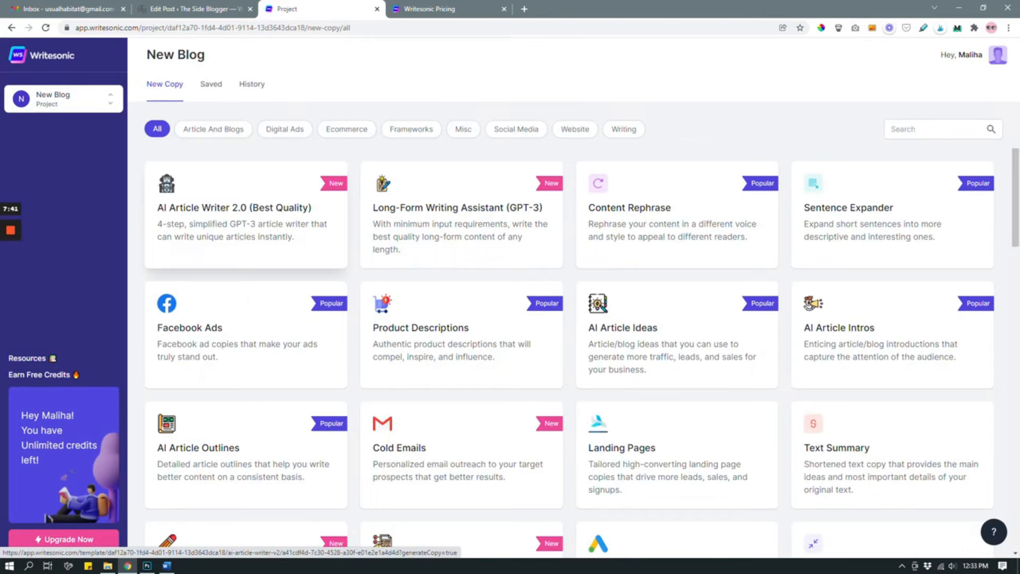
left_click(238, 213)
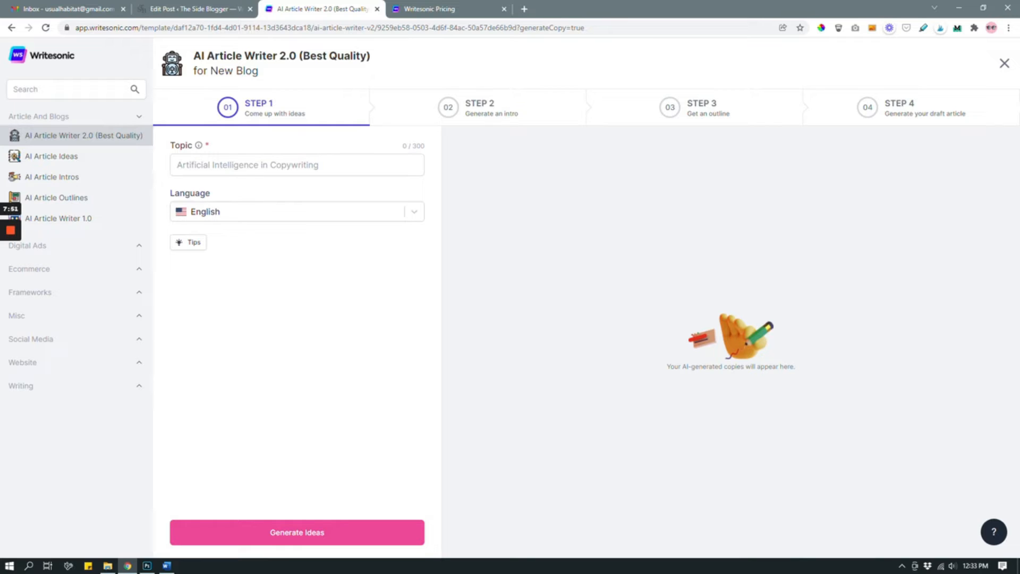
left_click(367, 164)
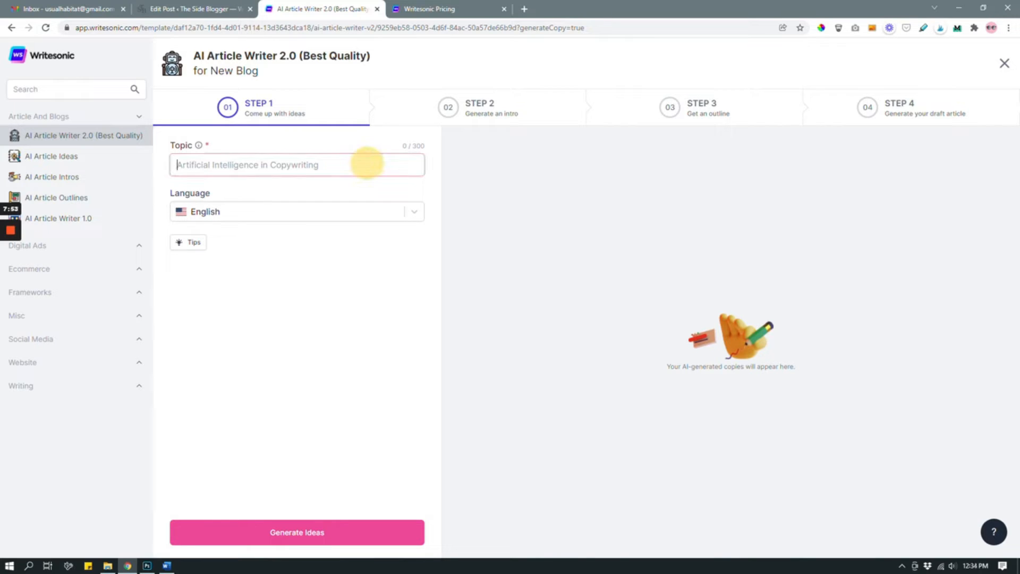
type("Bene")
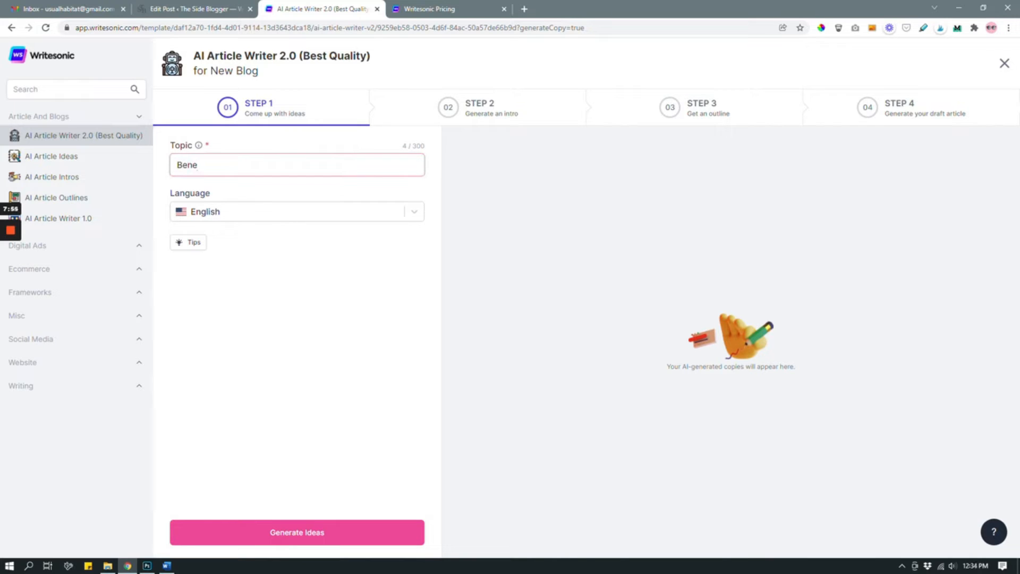
type("fits of Glycerin")
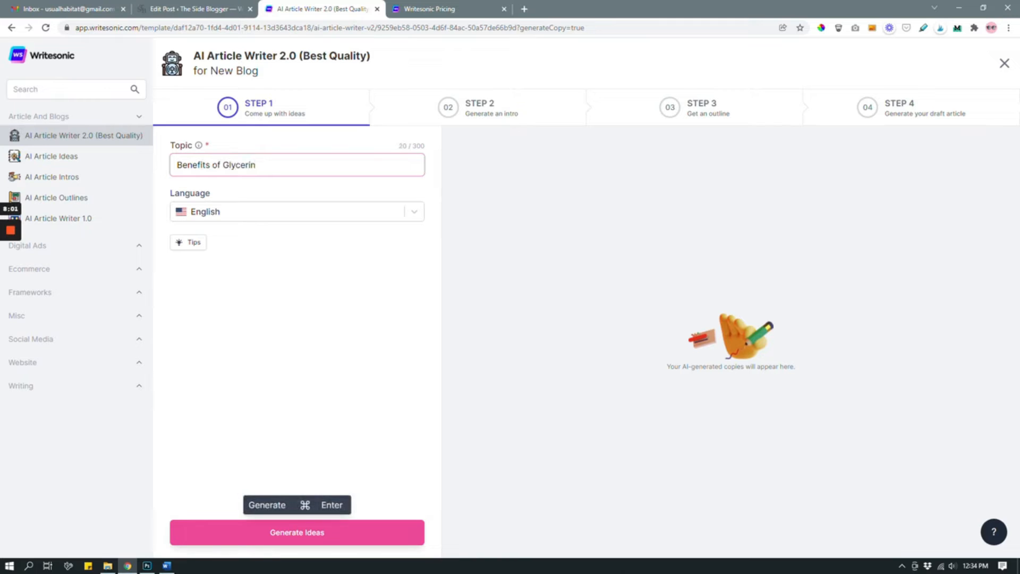
left_click(287, 537)
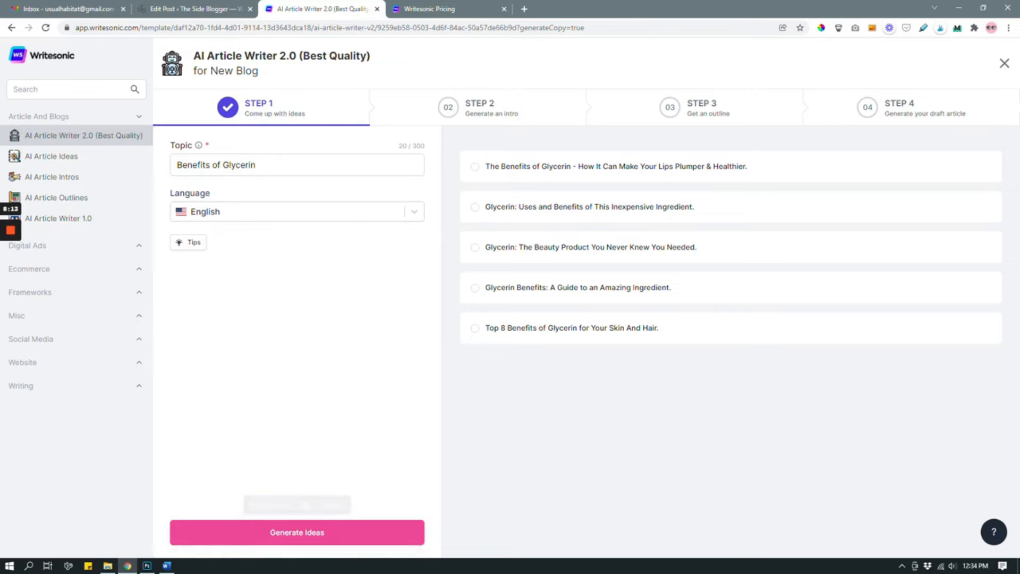
Step: Generate a fresh set of ideas and continue with "The Top 5 Benefits of Glycerin as a Skin Care Ingredient."
left_click(319, 532)
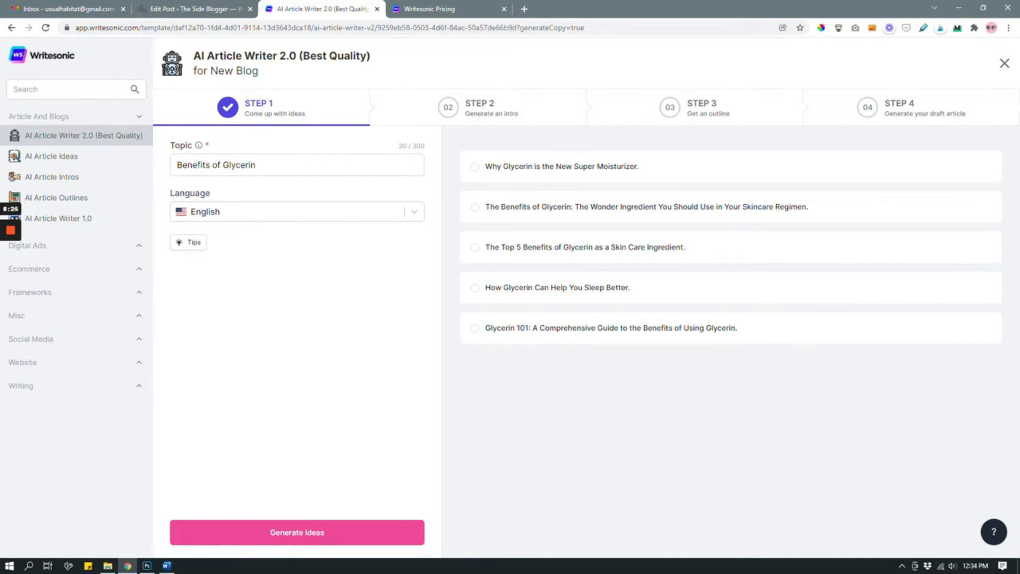
left_click(637, 256)
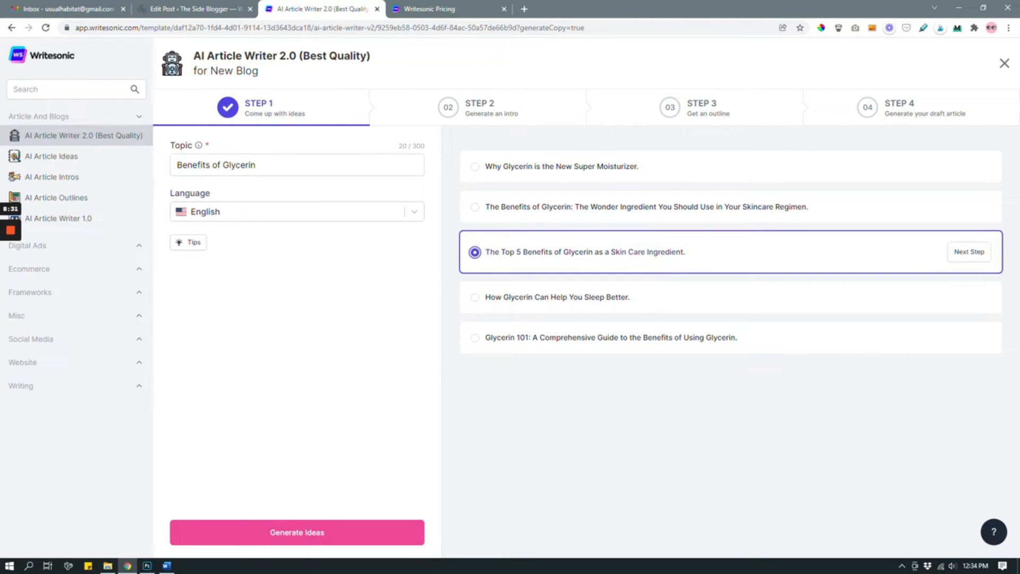
left_click(970, 252)
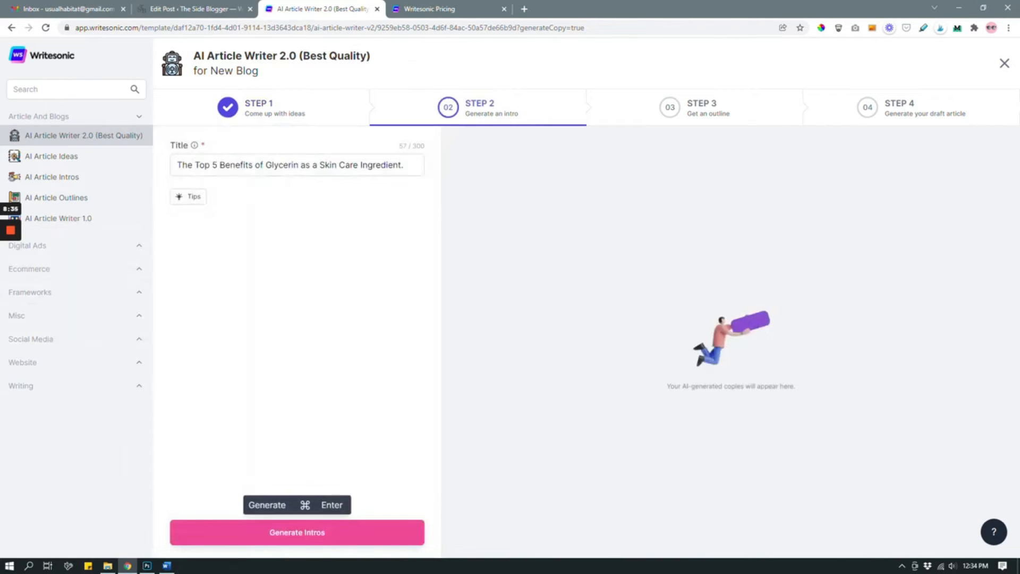
Step: Generate intros for the title and continue with the one beginning "Glycerin is a popular ingredient for many skin and hair care products"
left_click(319, 532)
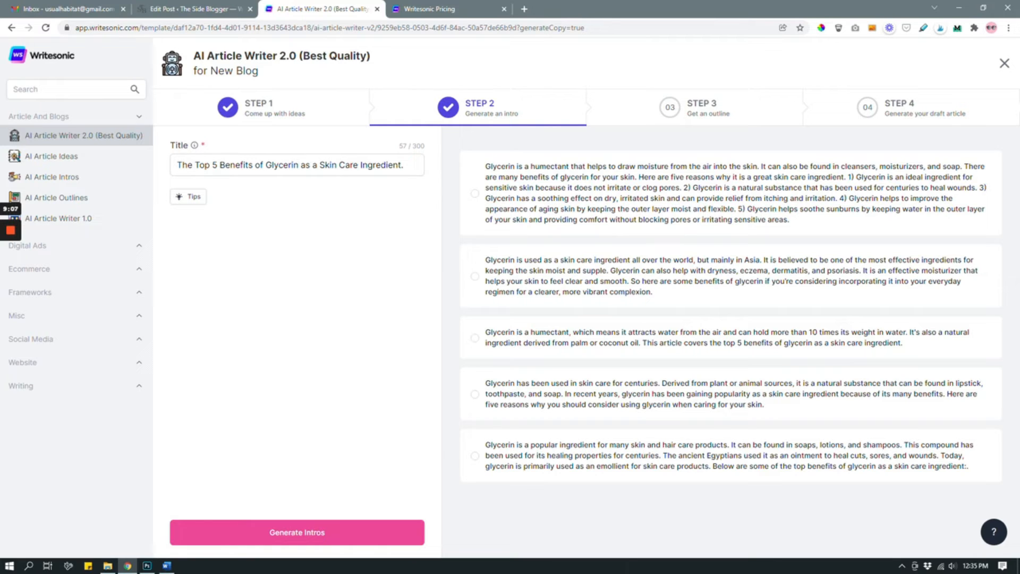
left_click(653, 451)
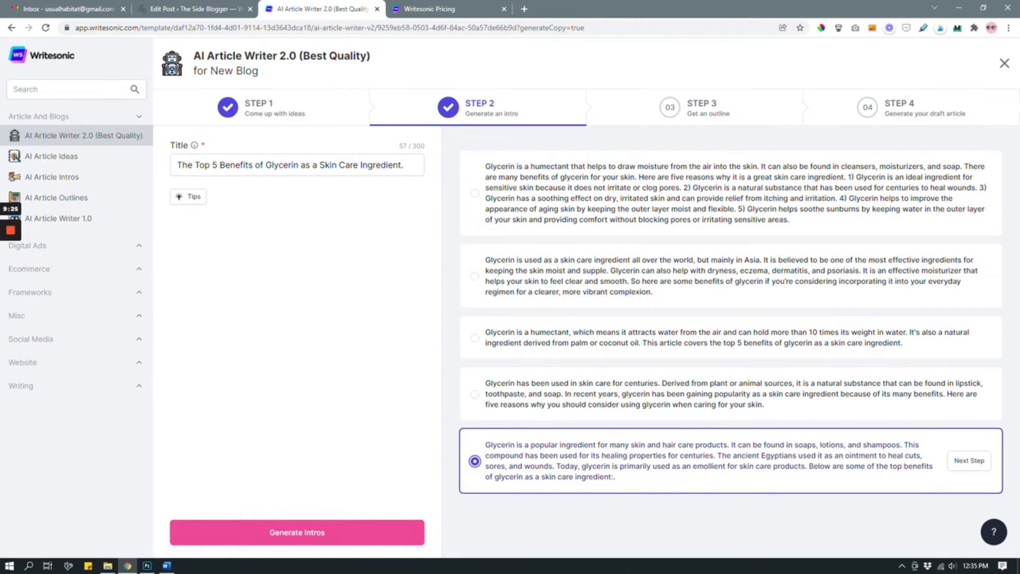
left_click(969, 460)
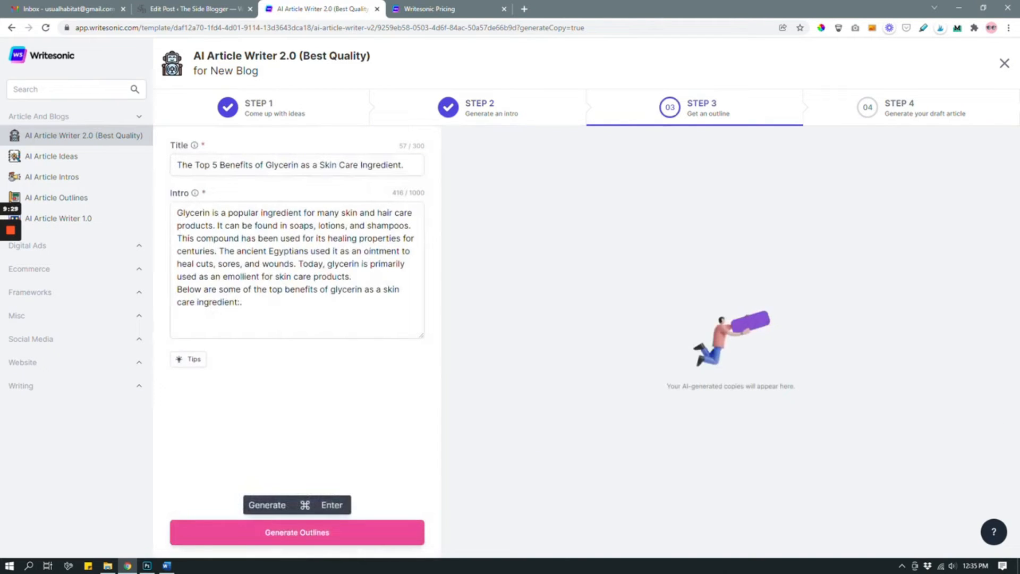
Step: Generate outlines, compare them and continue with the one whose first section is "Glycerin is a skin conditioning agent"
left_click(297, 532)
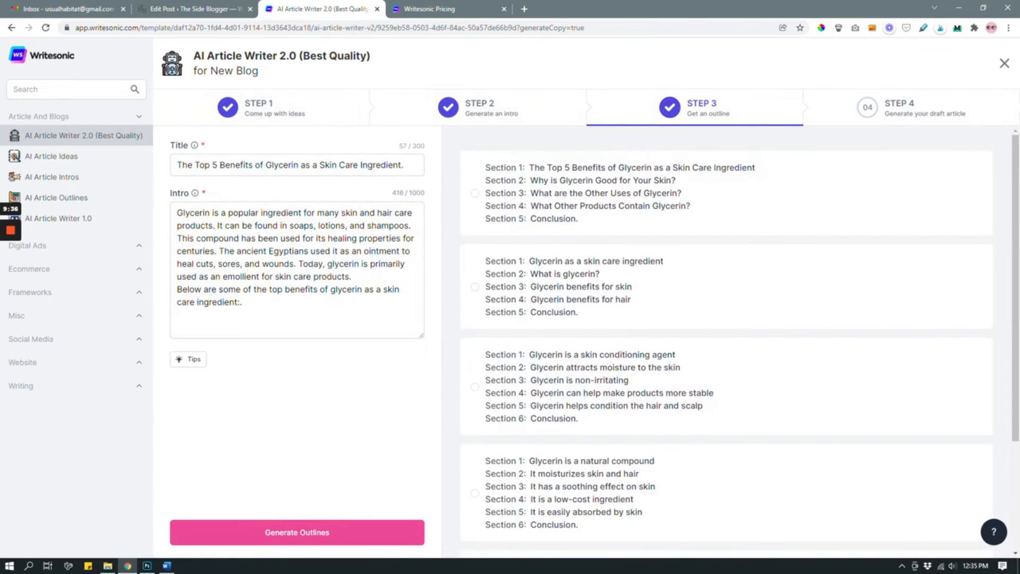
scroll(727, 342, "down", 3)
scroll(726, 342, "up", 3)
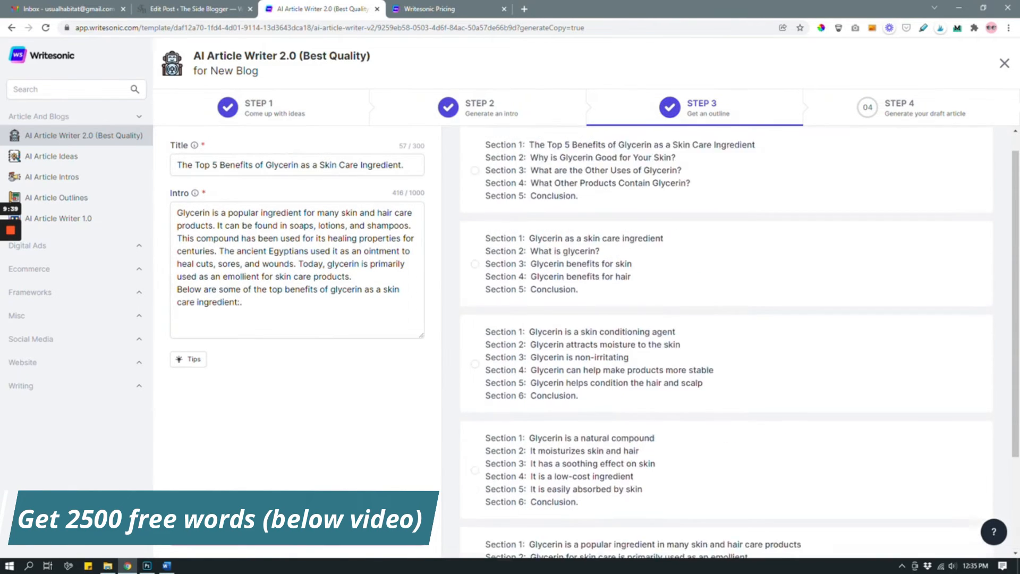
scroll(727, 342, "down", 3)
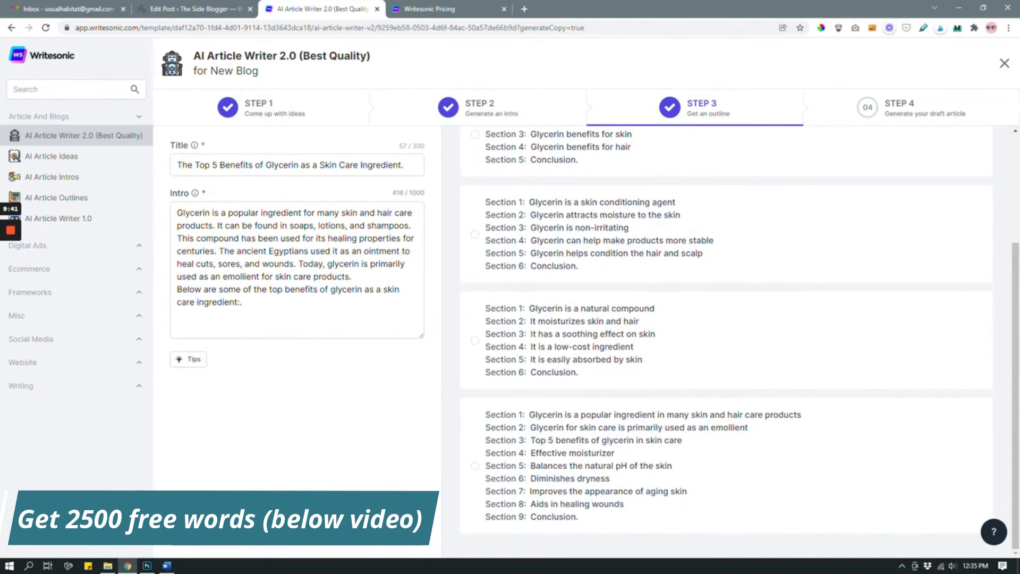
scroll(727, 342, "up", 3)
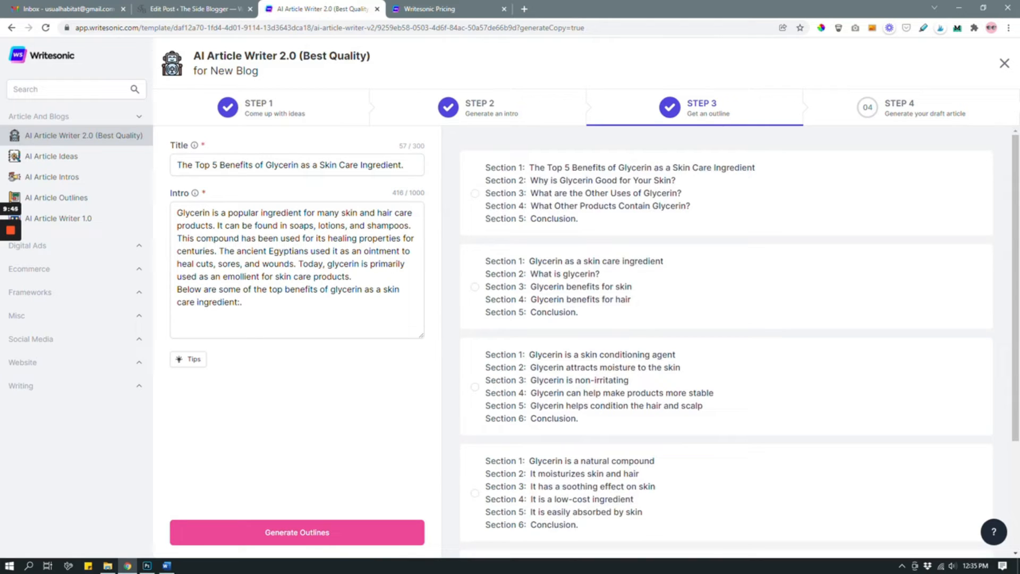
left_click(673, 380)
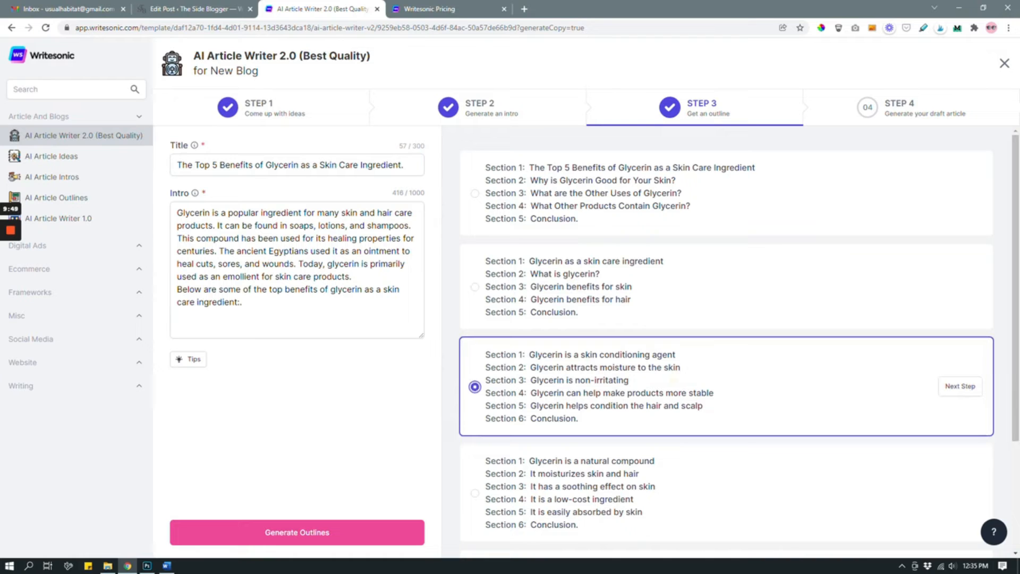
left_click(960, 386)
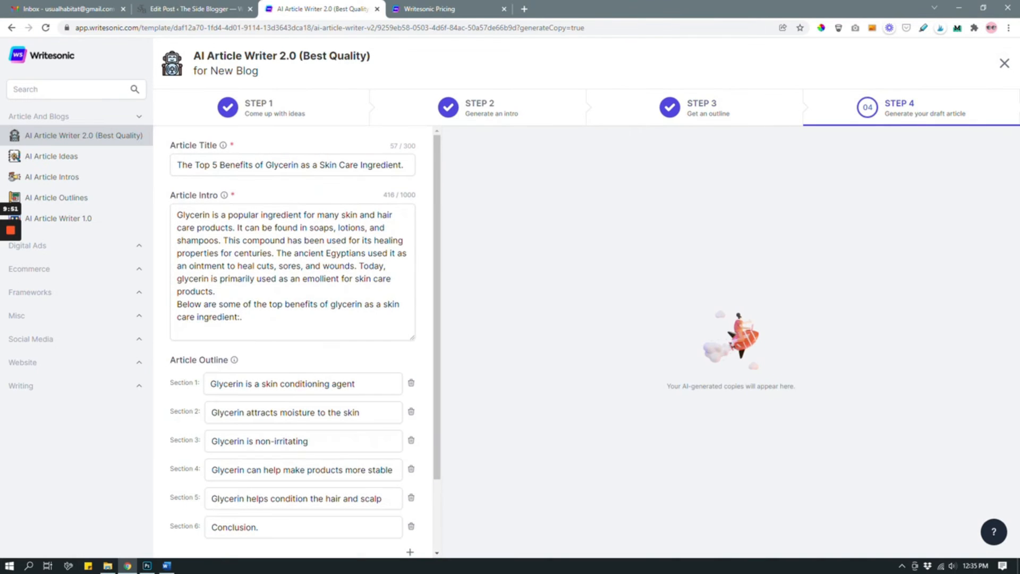
Step: Add a seventh section titled "Glycerin helps with dry skin condition" to the end of the article outline
scroll(292, 340, "down", 2)
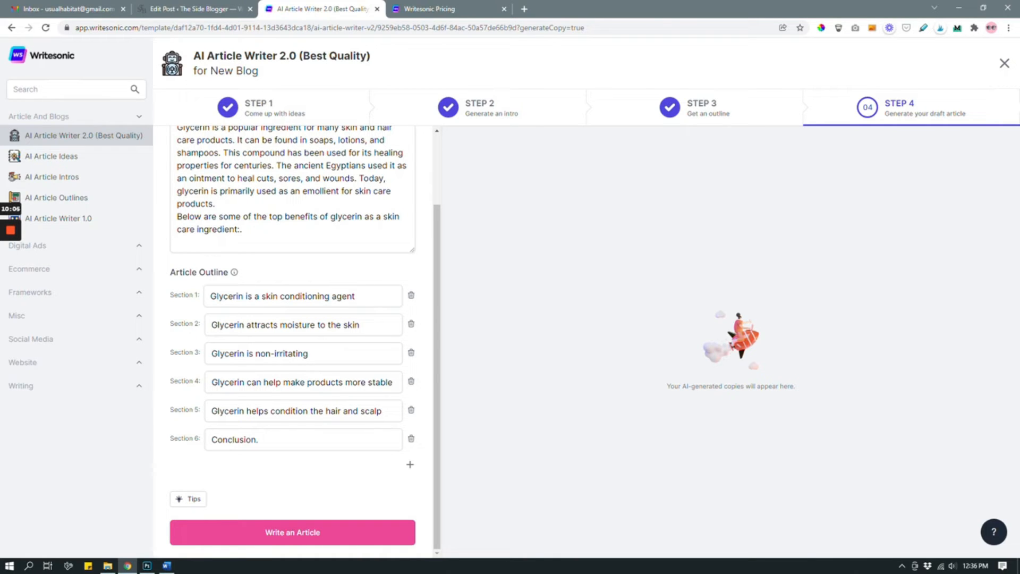
double_click(353, 297)
left_click(365, 295)
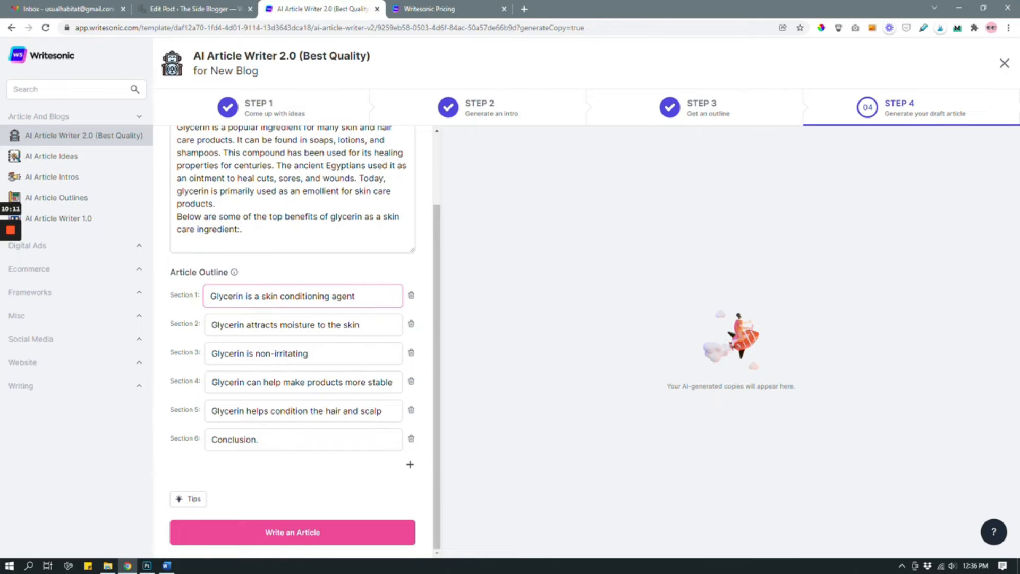
left_click(410, 464)
left_click(235, 468)
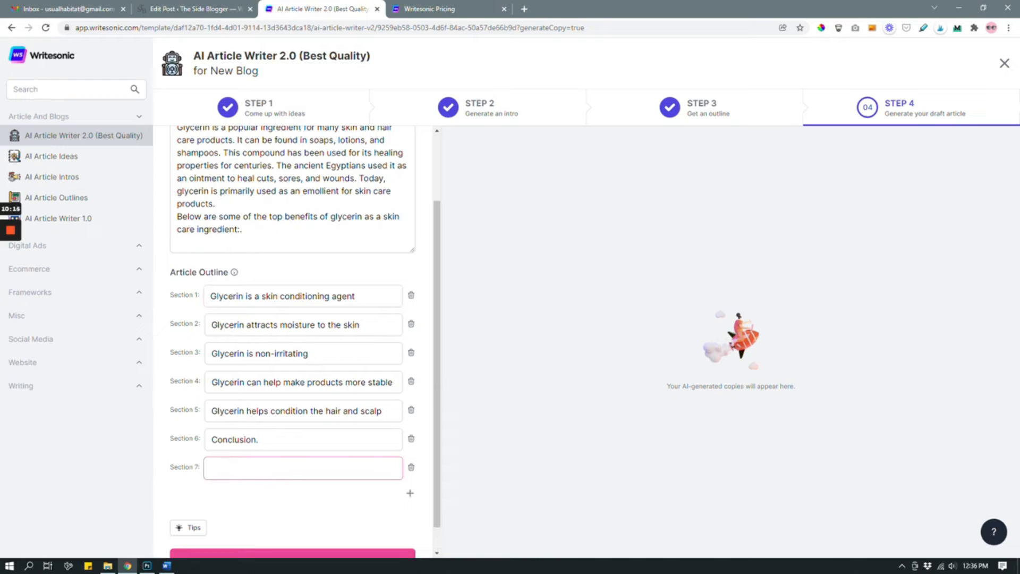
type("Glycerin helps with dry skin c")
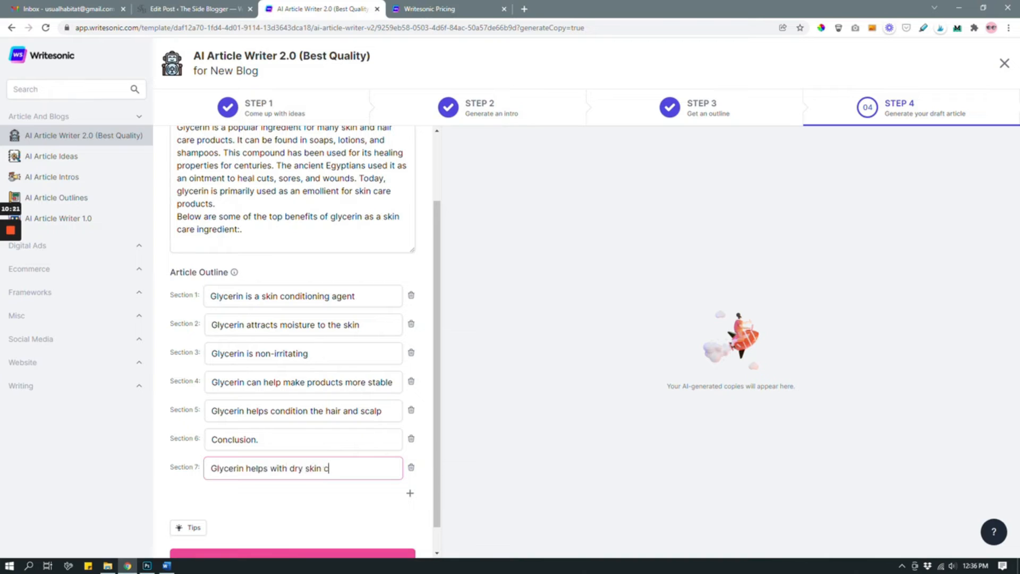
type("ondition")
left_click(240, 513)
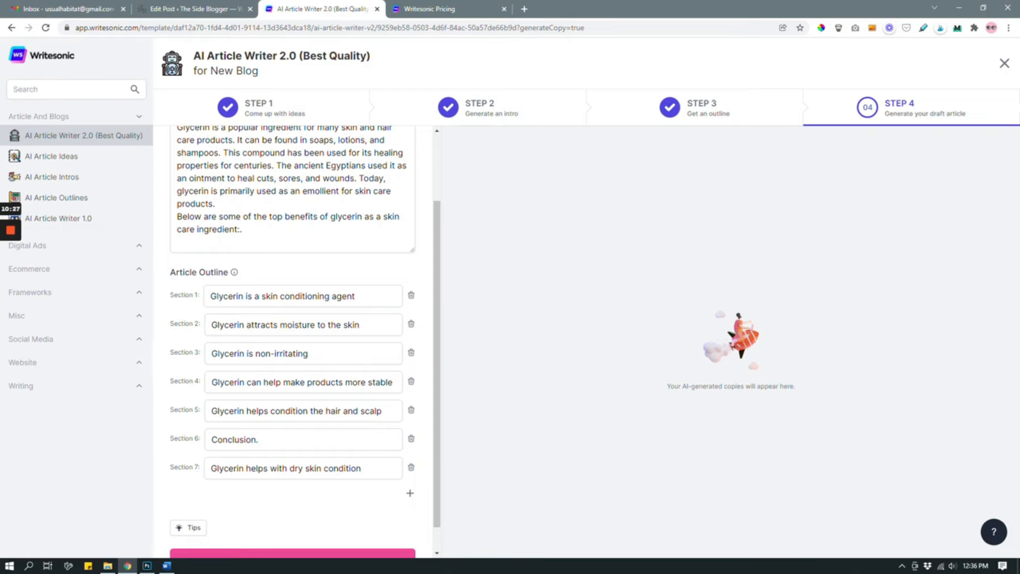
Step: Delete the outline's "Conclusion." section and add a new last section titled "Conclusion"
left_click(411, 438)
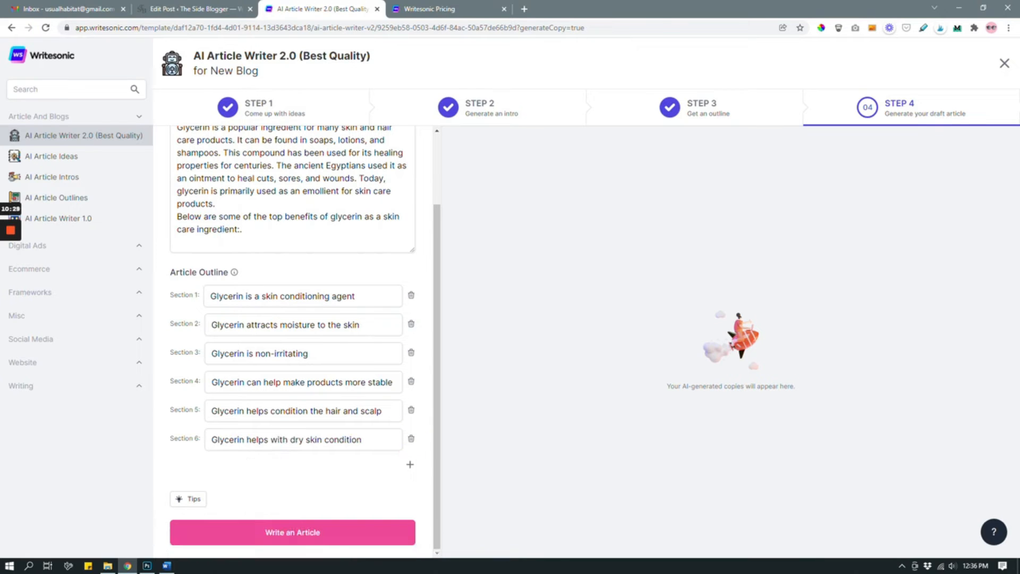
left_click(409, 463)
left_click(289, 466)
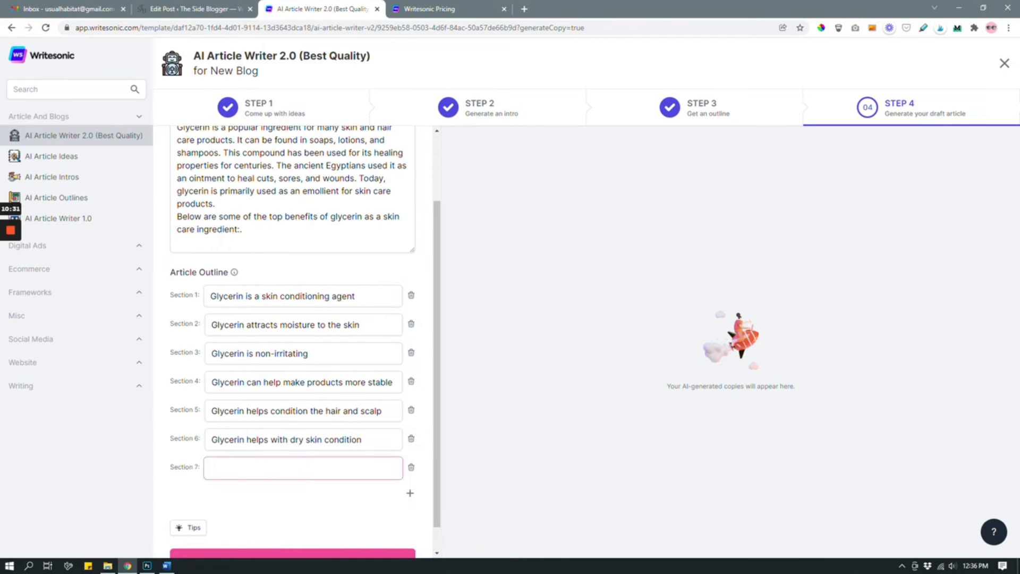
type("Cinclusion")
left_click(220, 465)
key("BackSpace")
type("o")
left_click(388, 525)
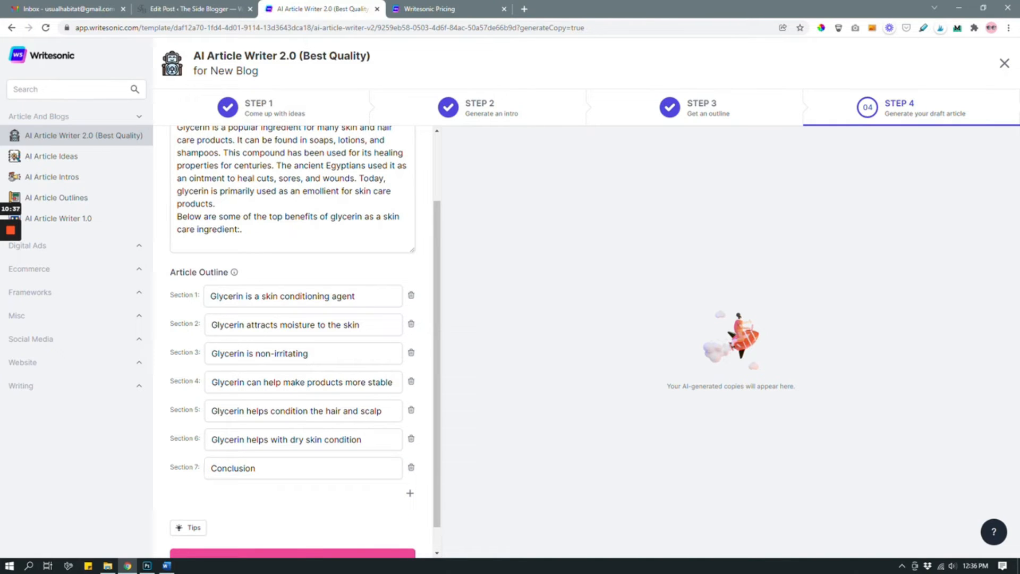
Step: Generate the article from the seven-section outline and read through the draft from title to conclusion
scroll(388, 525, "down", 1)
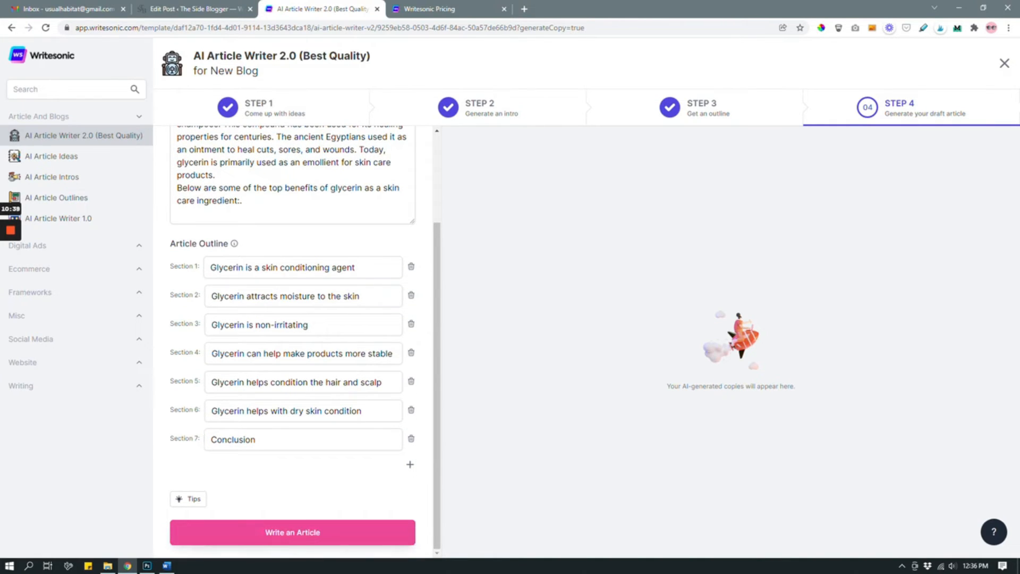
left_click(388, 532)
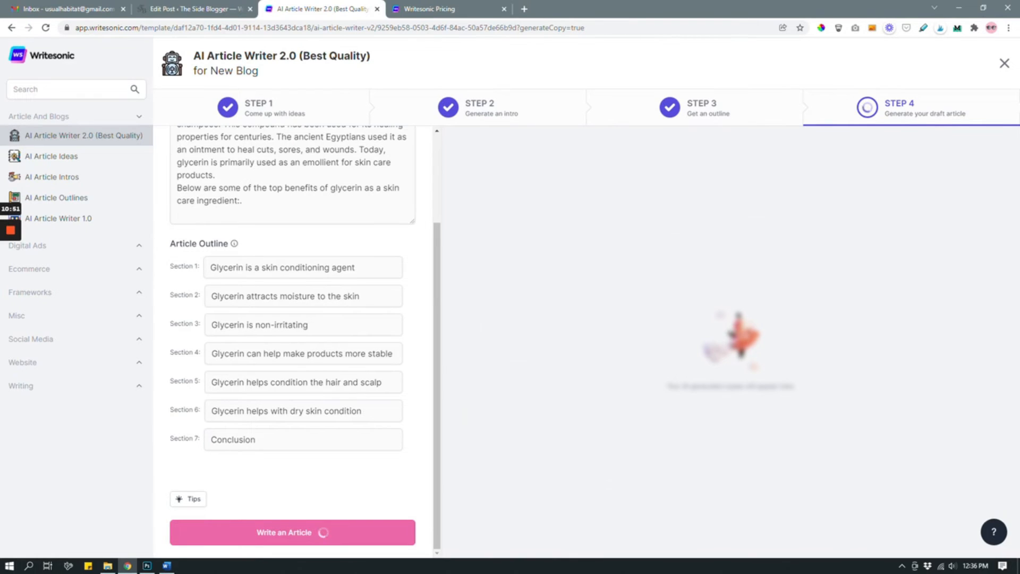
scroll(727, 346, "down", 15)
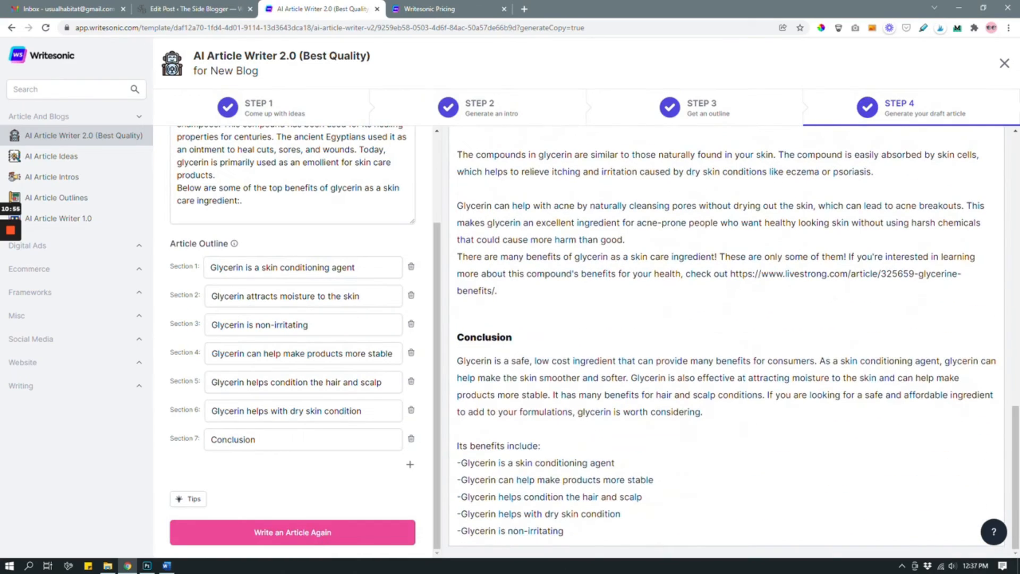
scroll(726, 346, "up", 15)
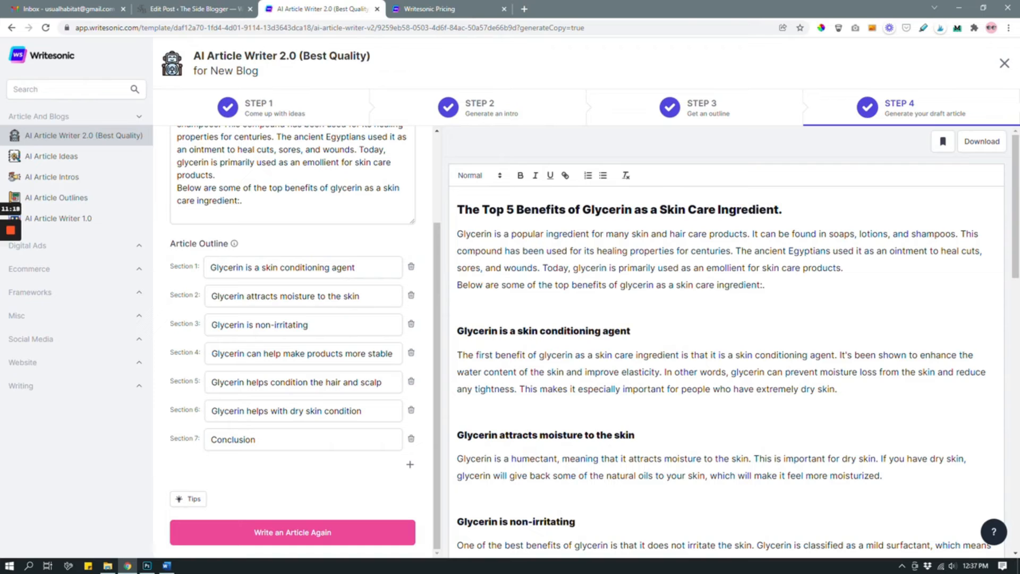
scroll(726, 340, "down", 12)
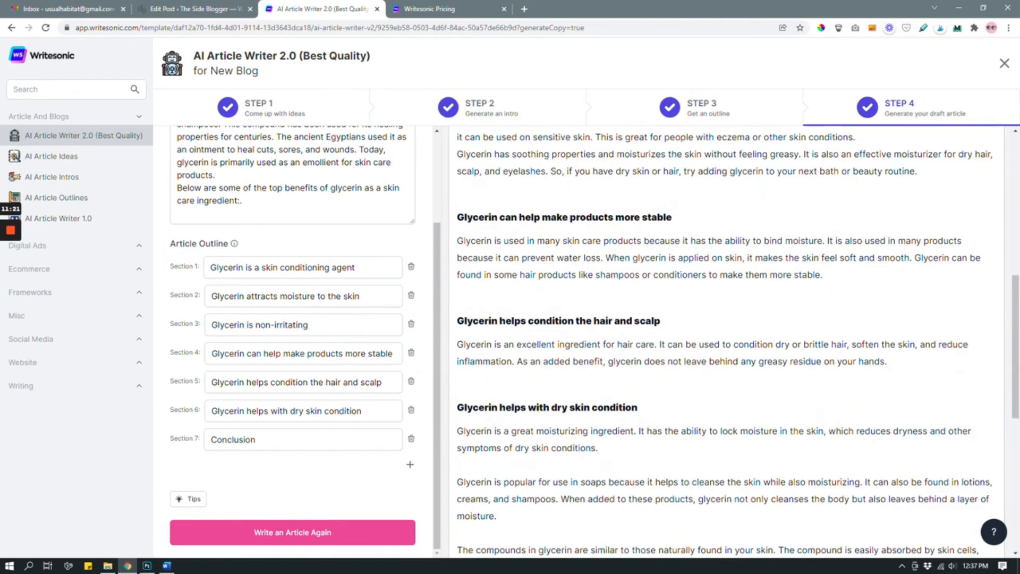
scroll(726, 340, "up", 12)
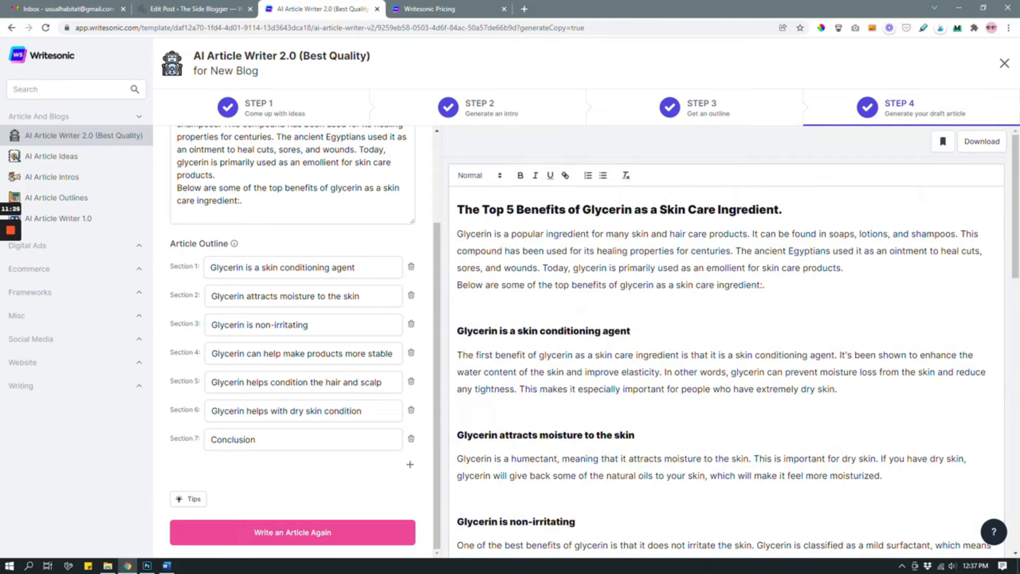
Step: Review the generated glycerin article section by section, from the title and introduction through the skin and hair benefits to the conclusion
scroll(726, 340, "down", 7)
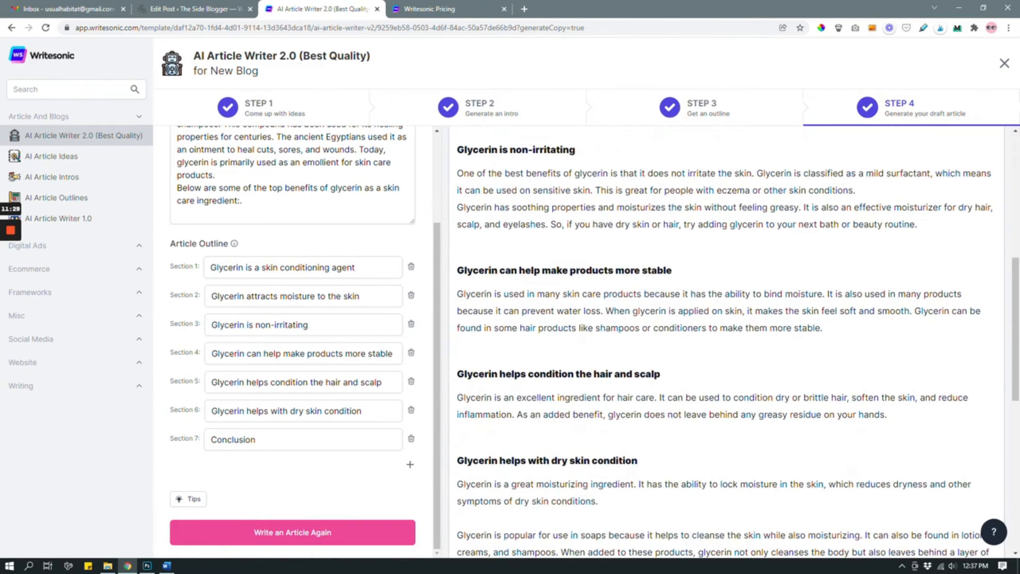
scroll(725, 340, "up", 7)
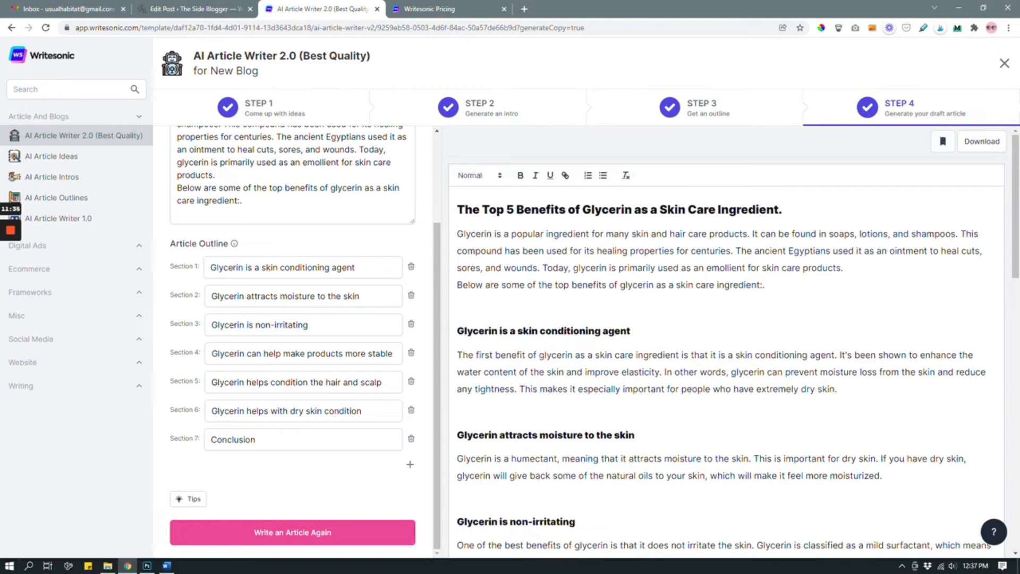
scroll(726, 340, "down", 3)
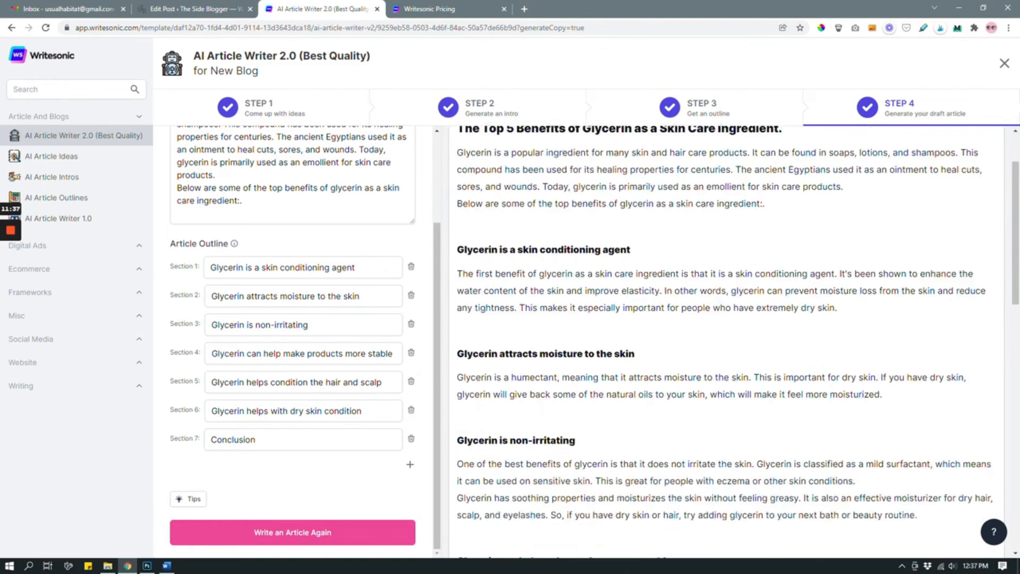
scroll(725, 340, "up", 3)
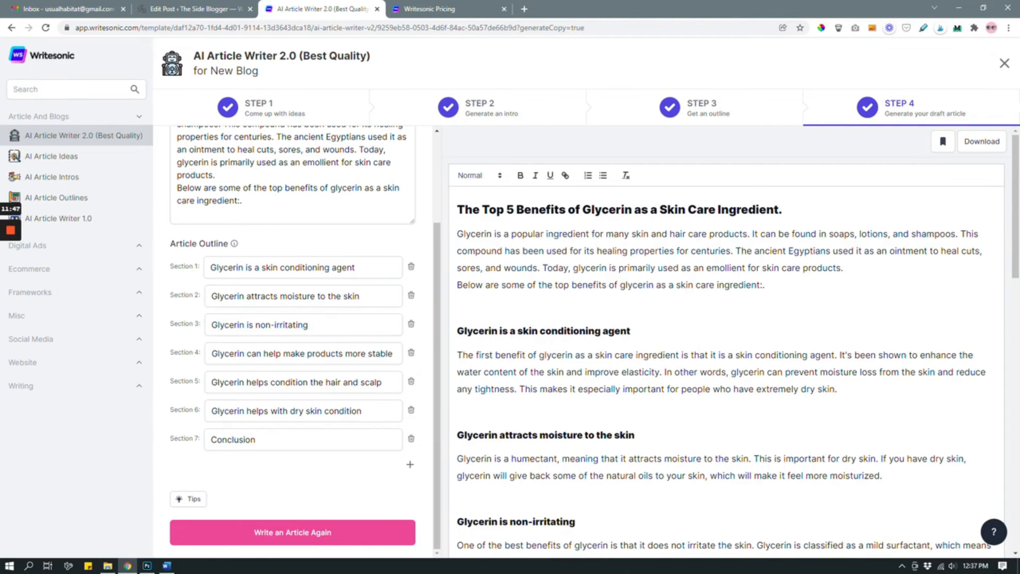
scroll(734, 340, "down", 1)
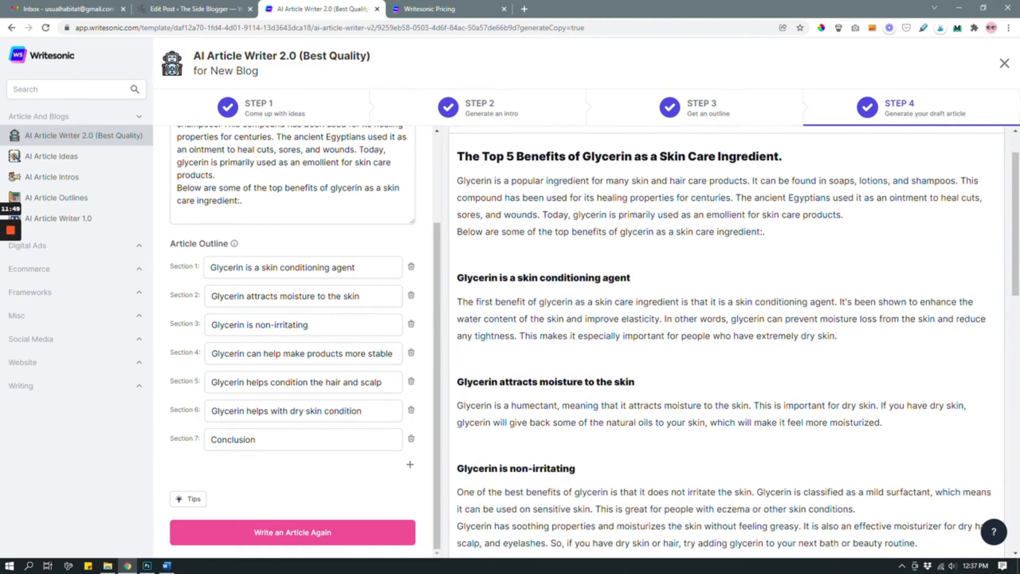
scroll(726, 340, "down", 3)
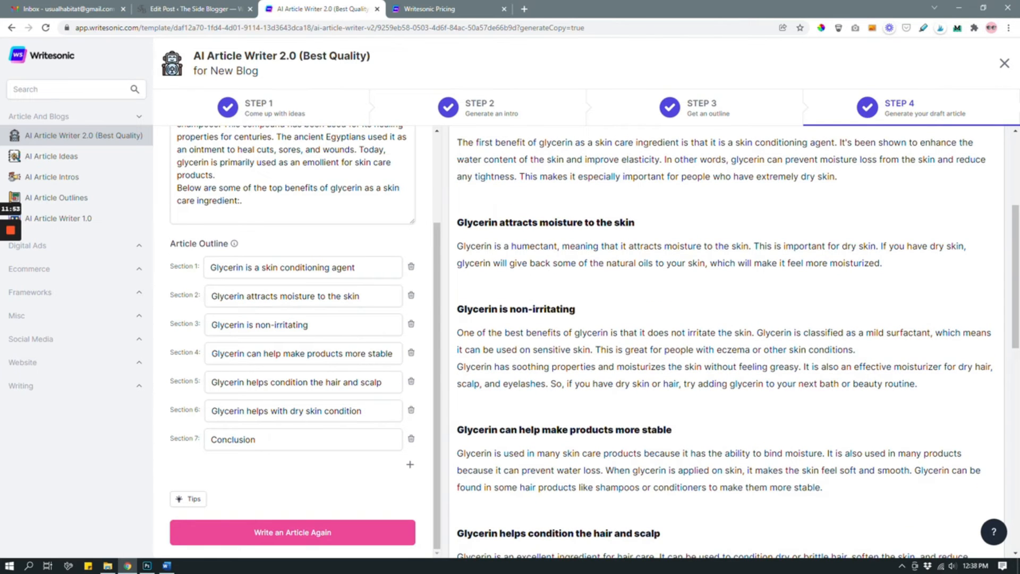
scroll(739, 342, "down", 2)
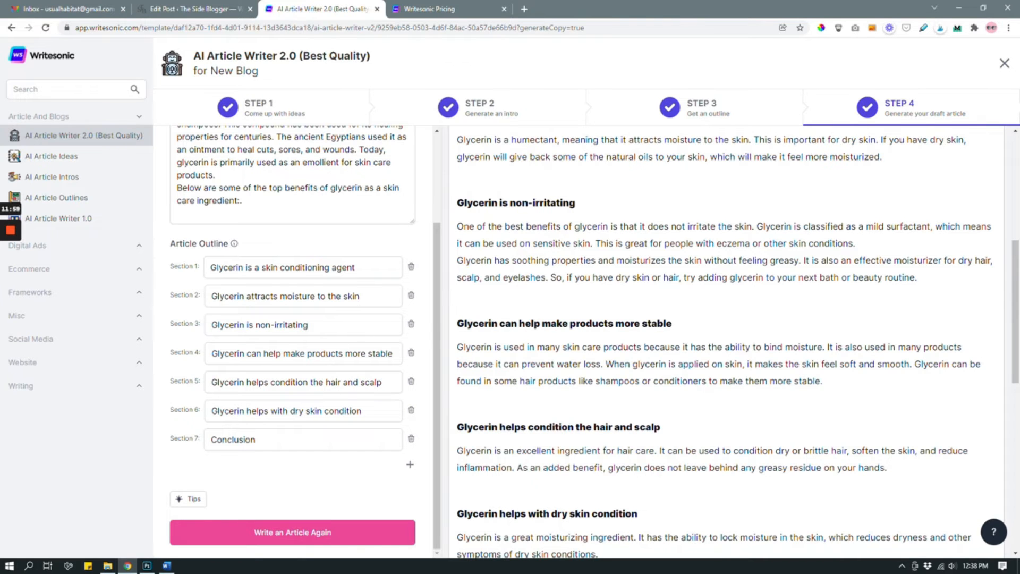
scroll(725, 340, "down", 3)
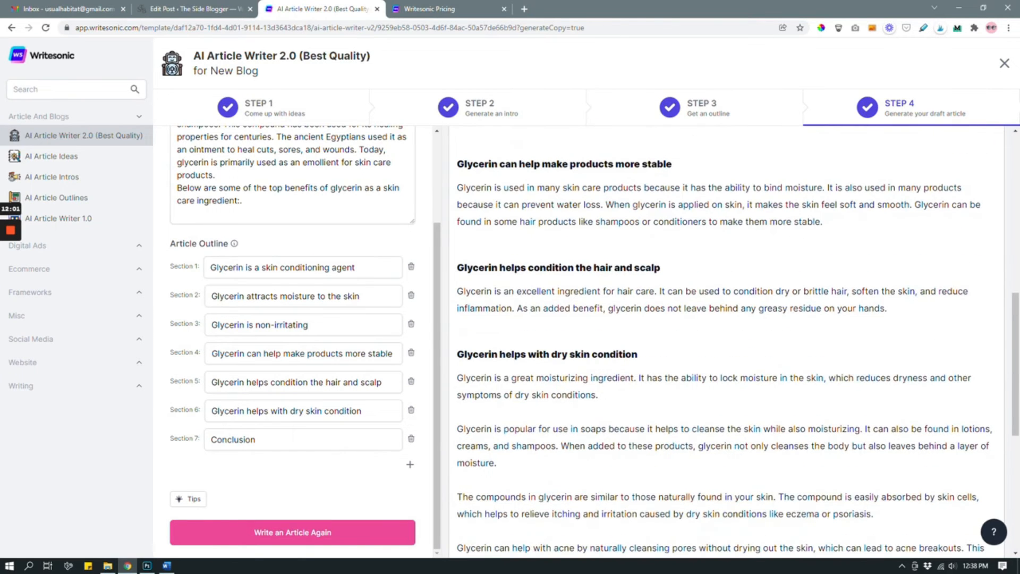
scroll(725, 340, "down", 4)
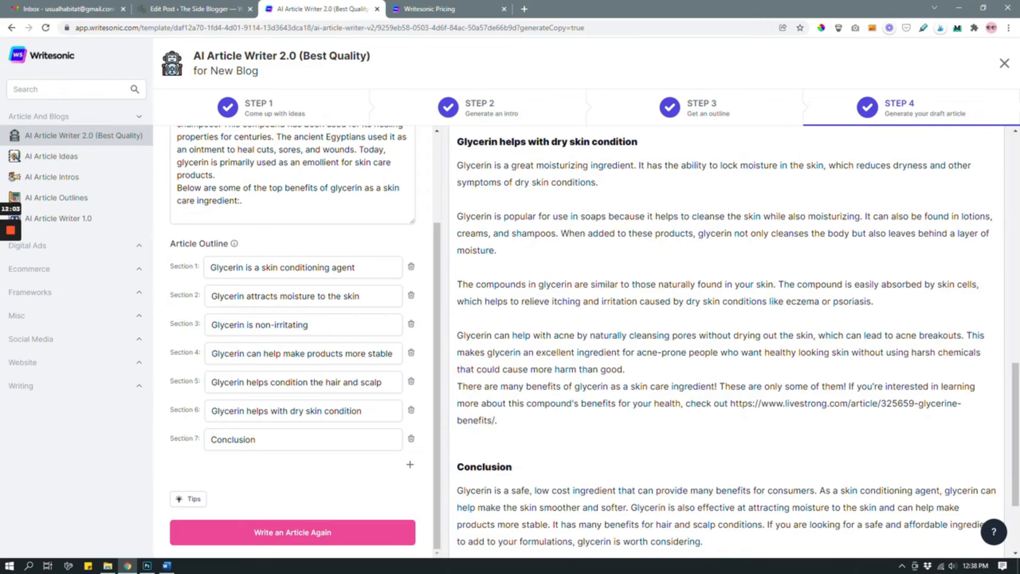
scroll(725, 340, "up", 4)
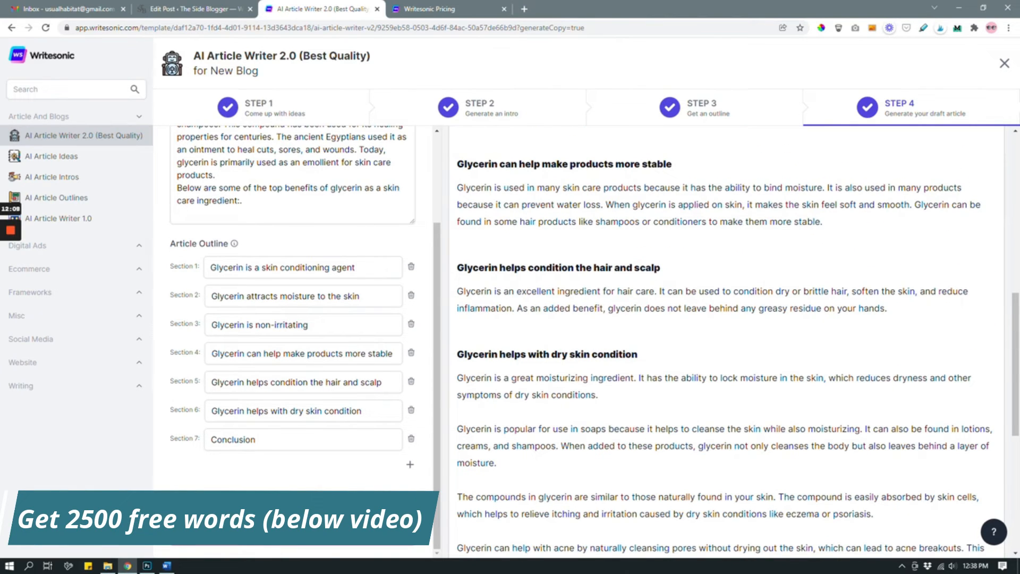
scroll(725, 340, "up", 9)
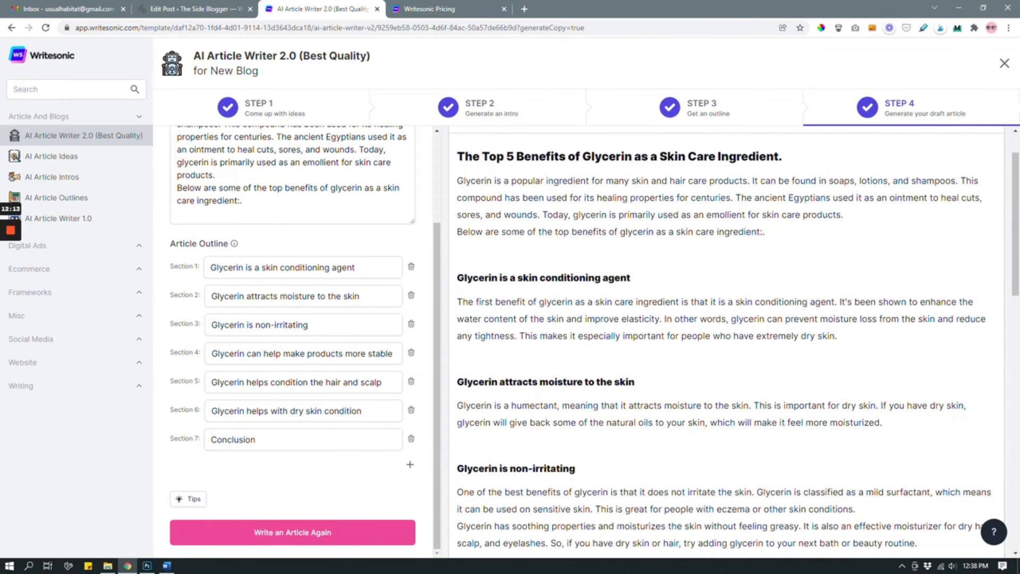
scroll(735, 340, "down", 4)
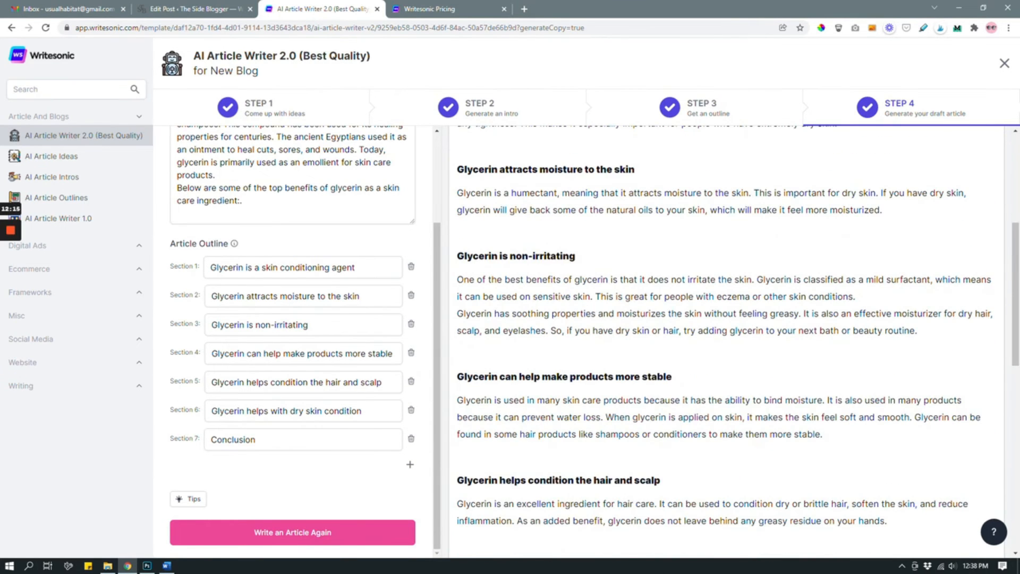
scroll(725, 340, "down", 3)
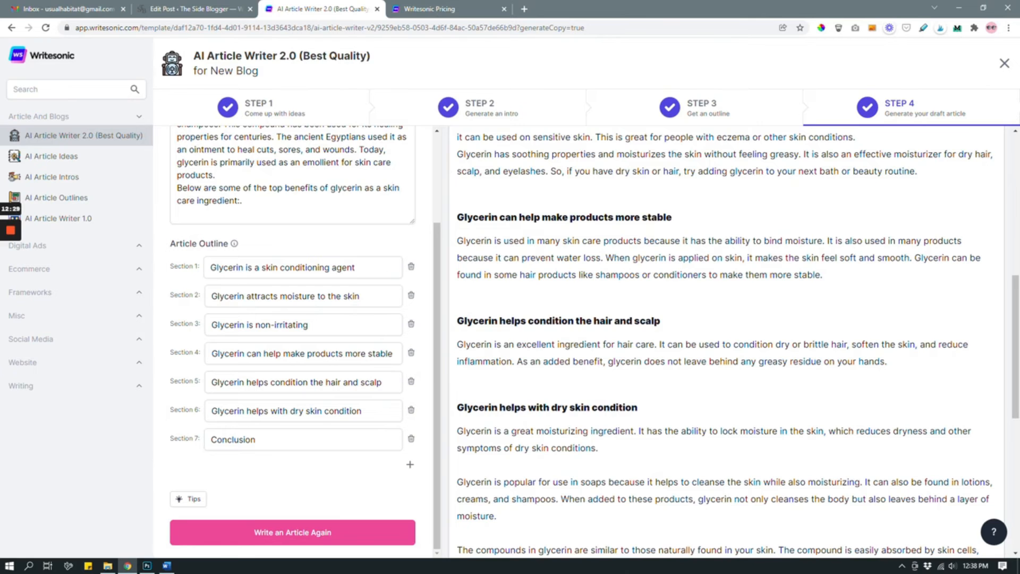
scroll(725, 340, "down", 1)
scroll(726, 340, "up", 10)
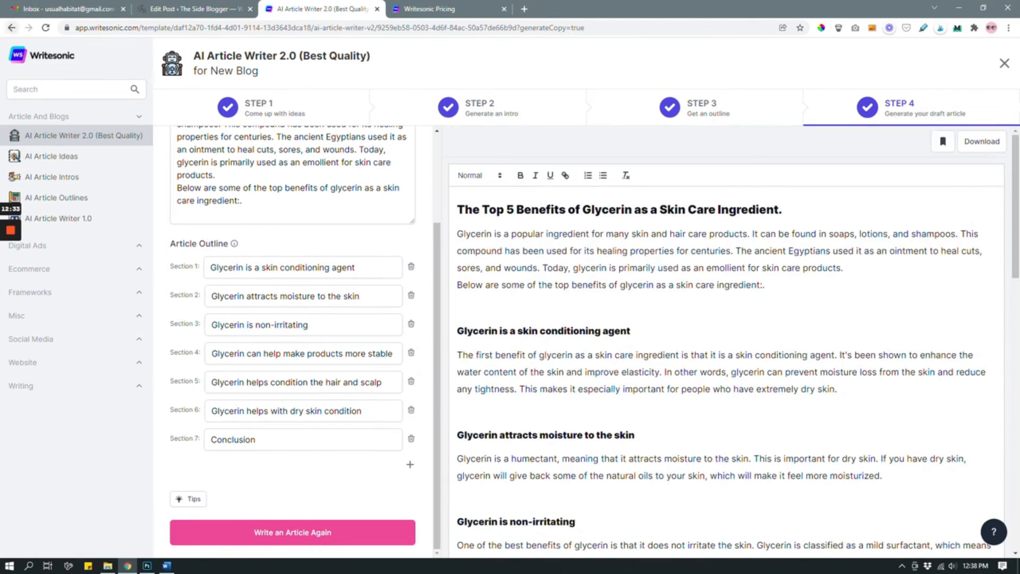
Step: Return to the New Blog project's template list and open an empty Email Subject Lines template
left_click(12, 27)
scroll(760, 255, "down", 1)
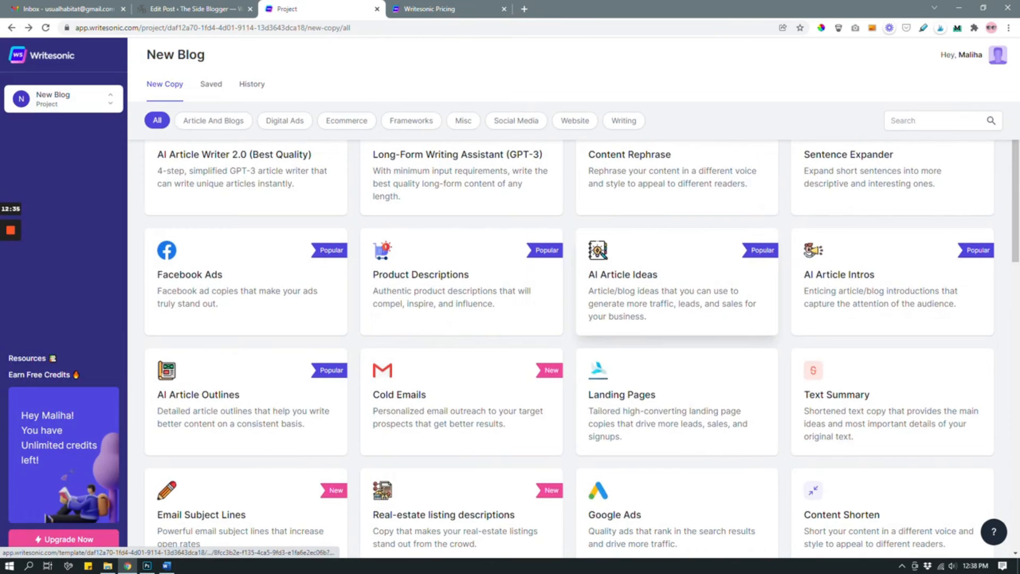
scroll(245, 410, "down", 2)
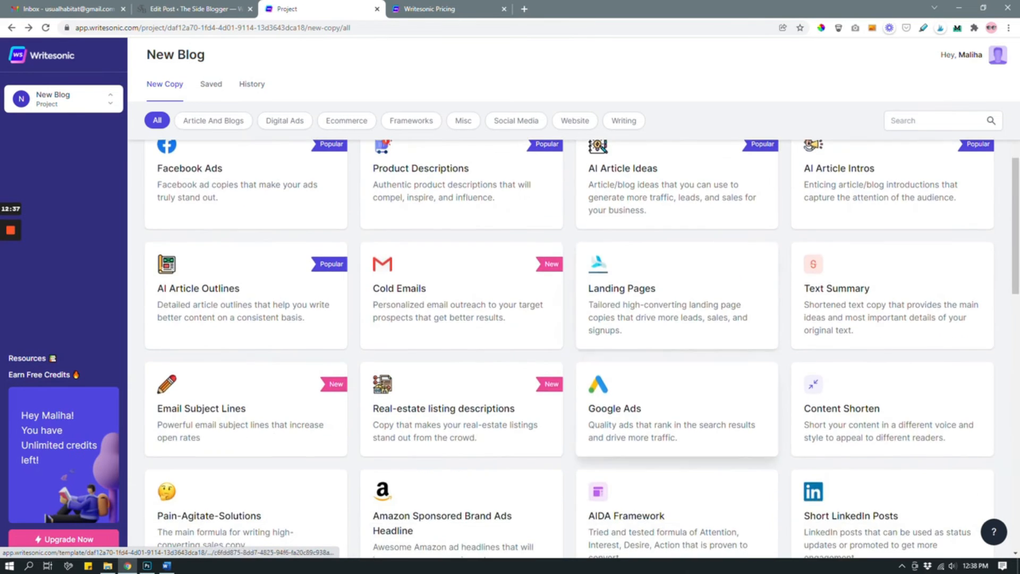
left_click(255, 419)
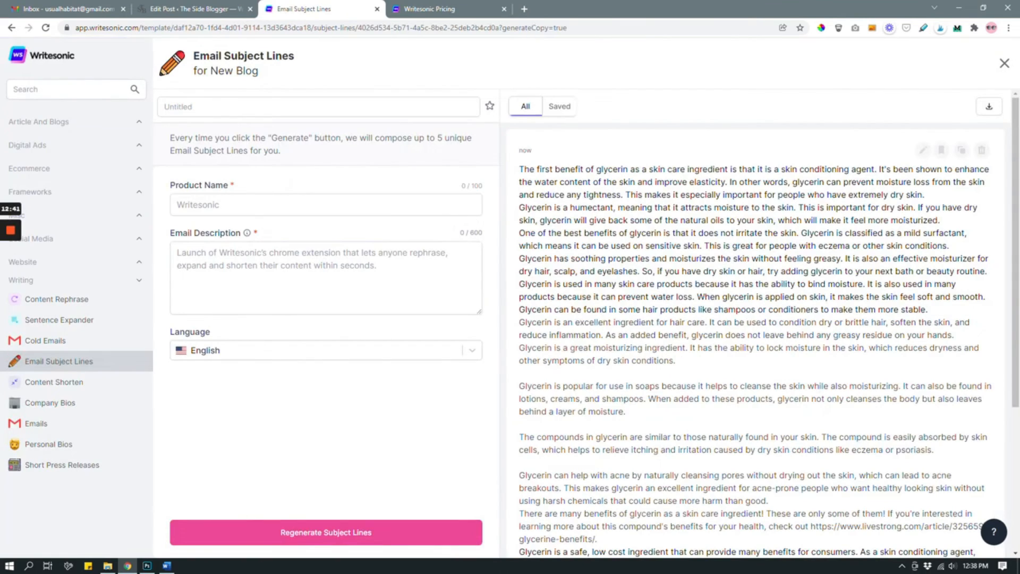
left_click(1004, 64)
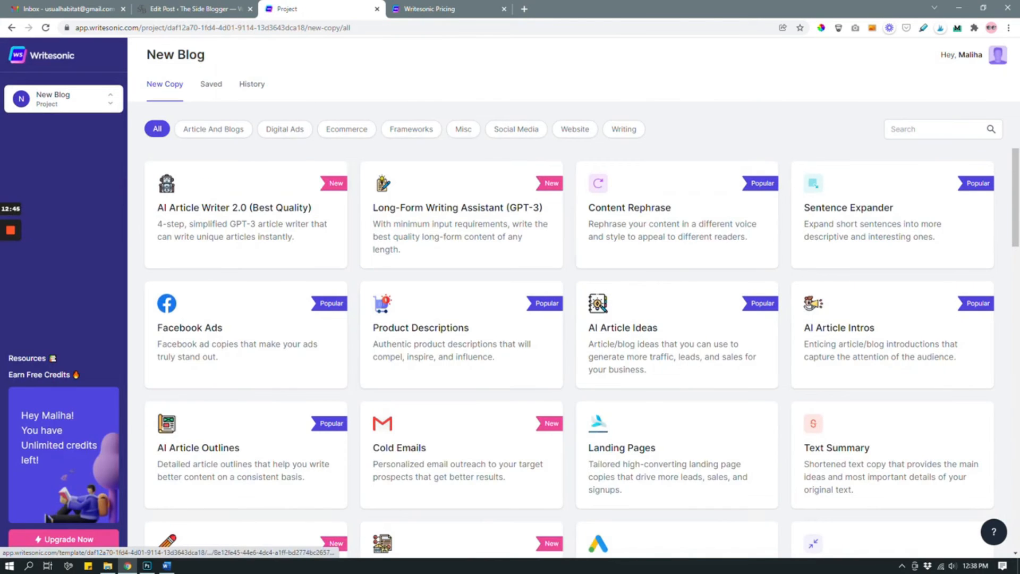
scroll(245, 319, "down", 5)
left_click(225, 318)
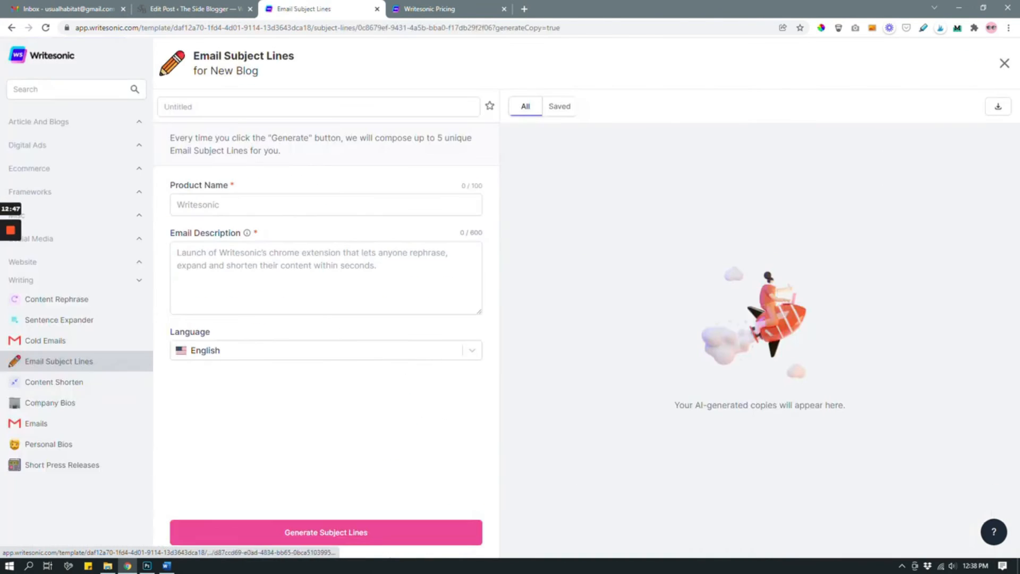
Step: Set the product name for the email subject lines to "Search Engine Optimization"
left_click(245, 201)
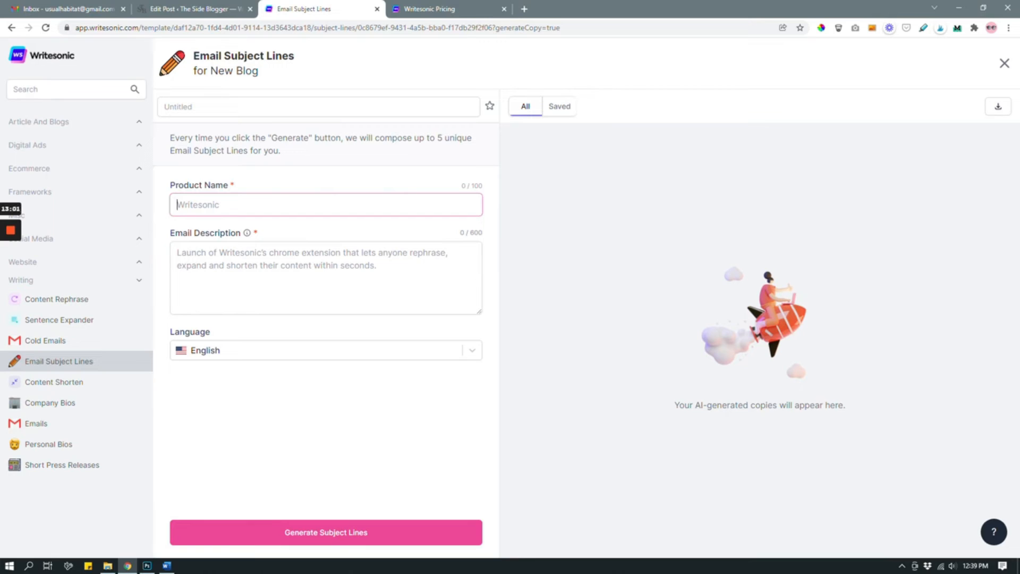
type("Search Engine Optimization")
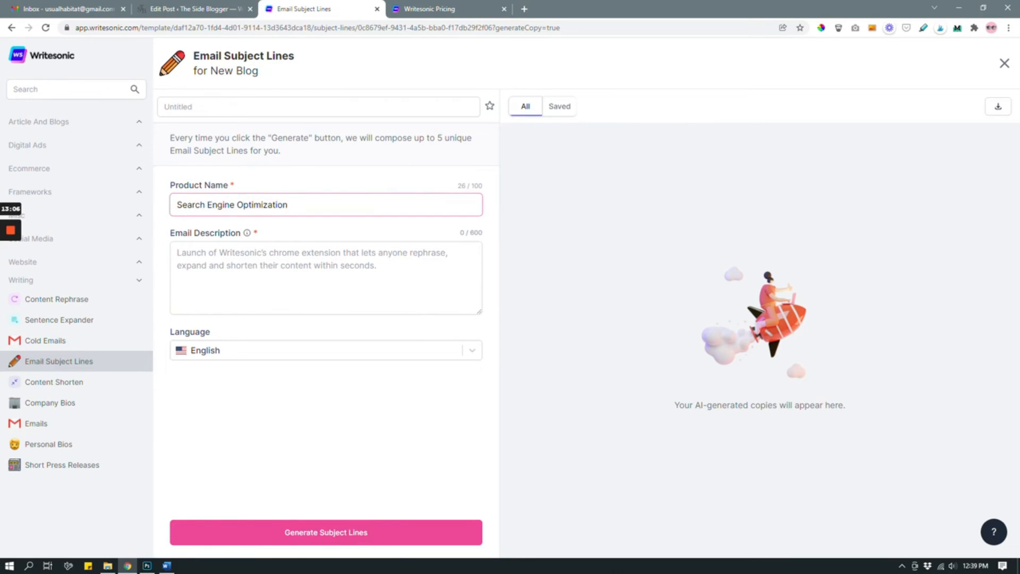
Step: Begin the email description with "How to attract your ideal audience with SEO."
left_click(247, 255)
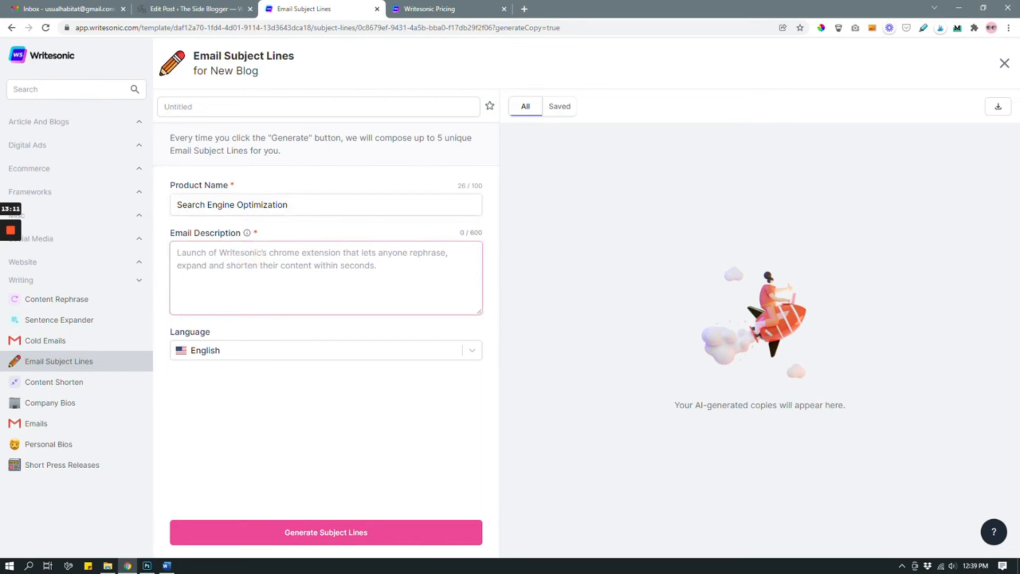
type("How to attract ")
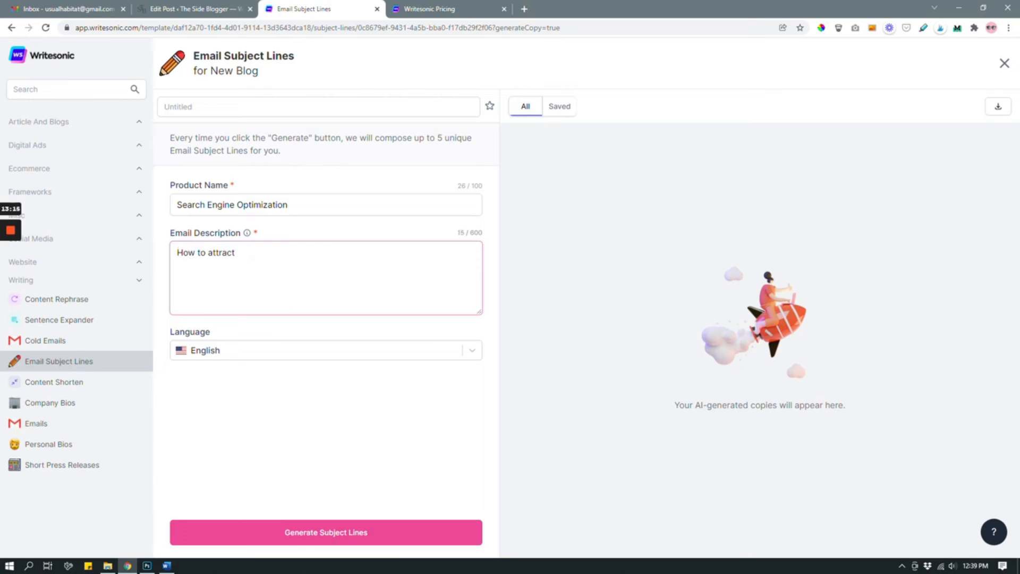
type("your ideal audience with SE")
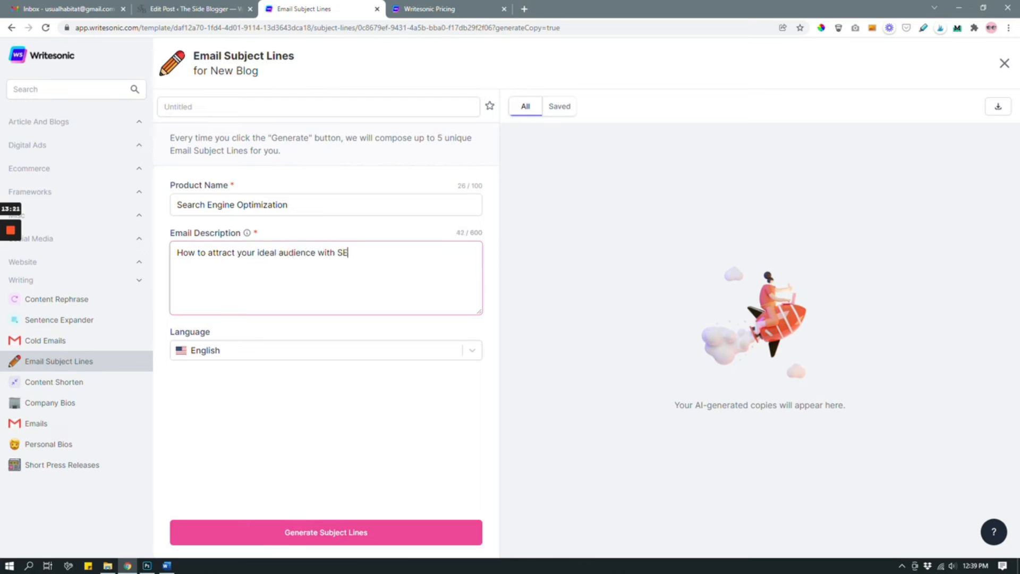
type("O. How to get more traffic with SEO.,")
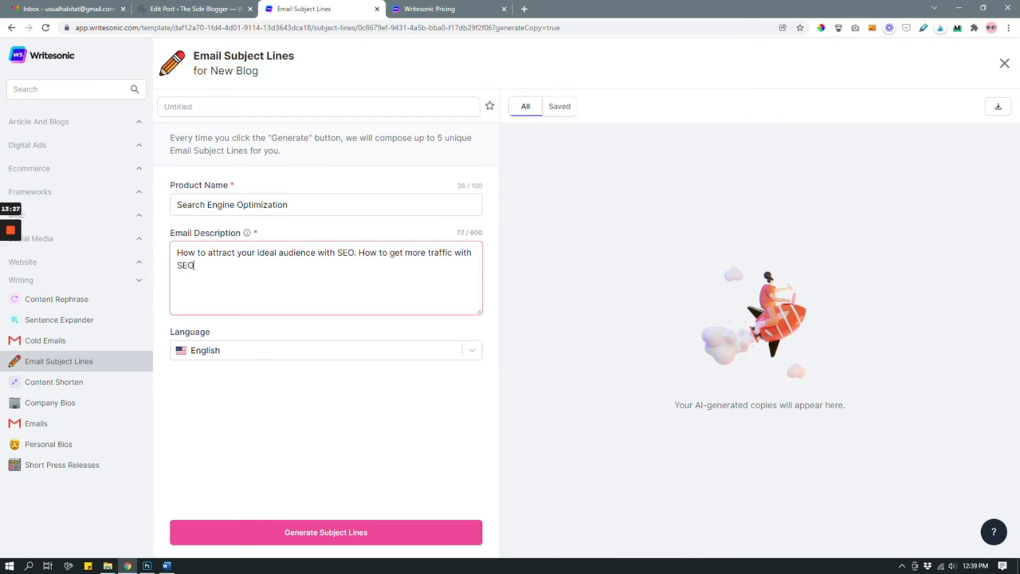
Step: Continue the email description with "How to get more traffic with SEO. How to rank higher on Google with SEO."
key("BackSpace")
key("BackSpace")
type("How to rank higher on Google with SEO.")
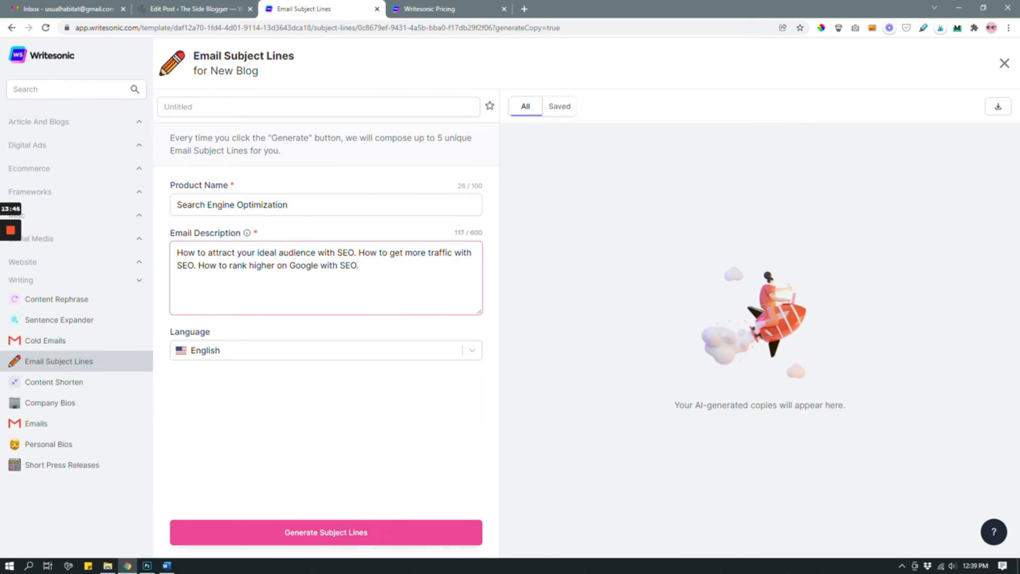
Step: Generate email subject lines from the SEO product name and description, and review the suggestions
left_click(319, 532)
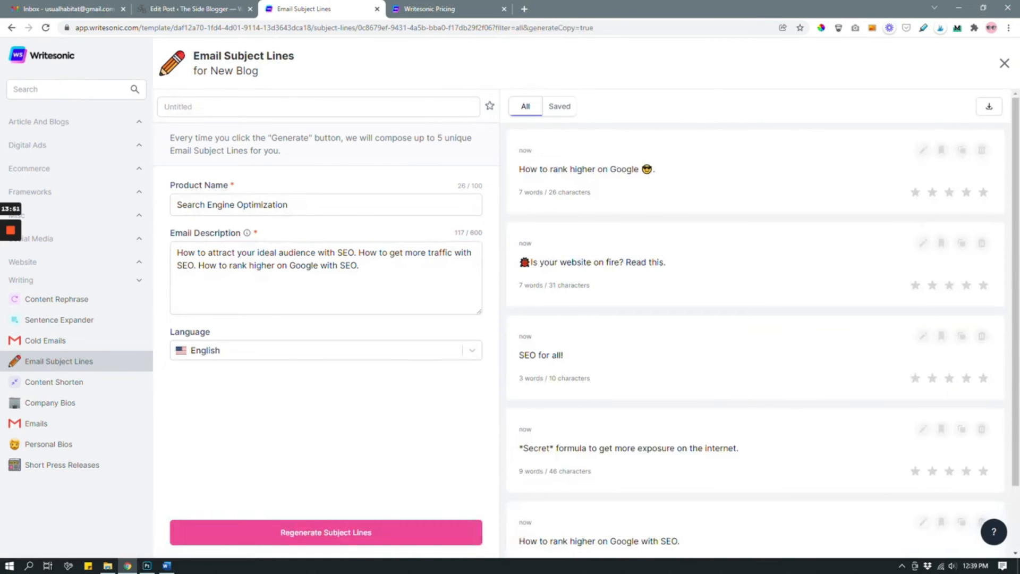
scroll(756, 319, "down", 2)
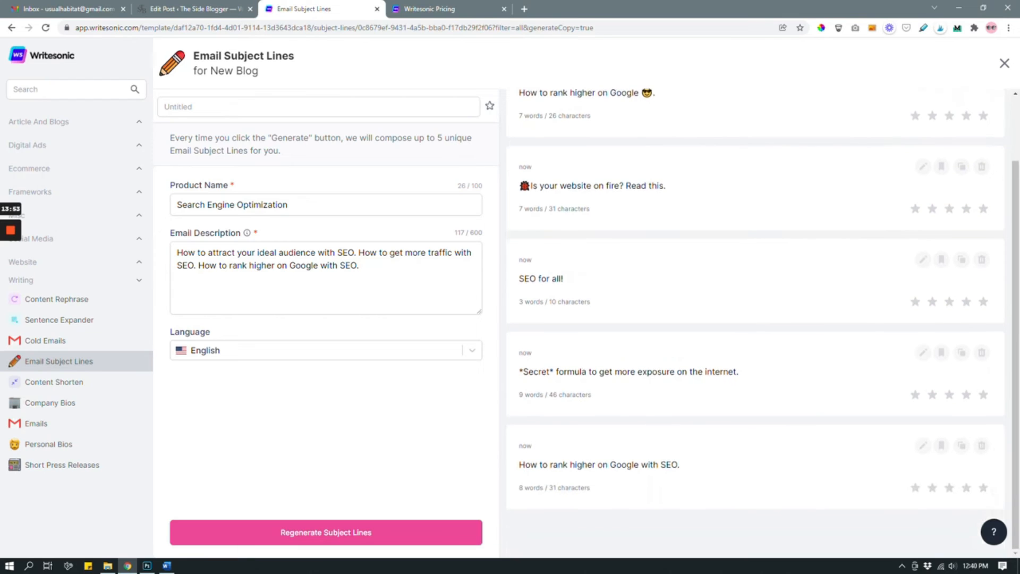
scroll(756, 319, "up", 2)
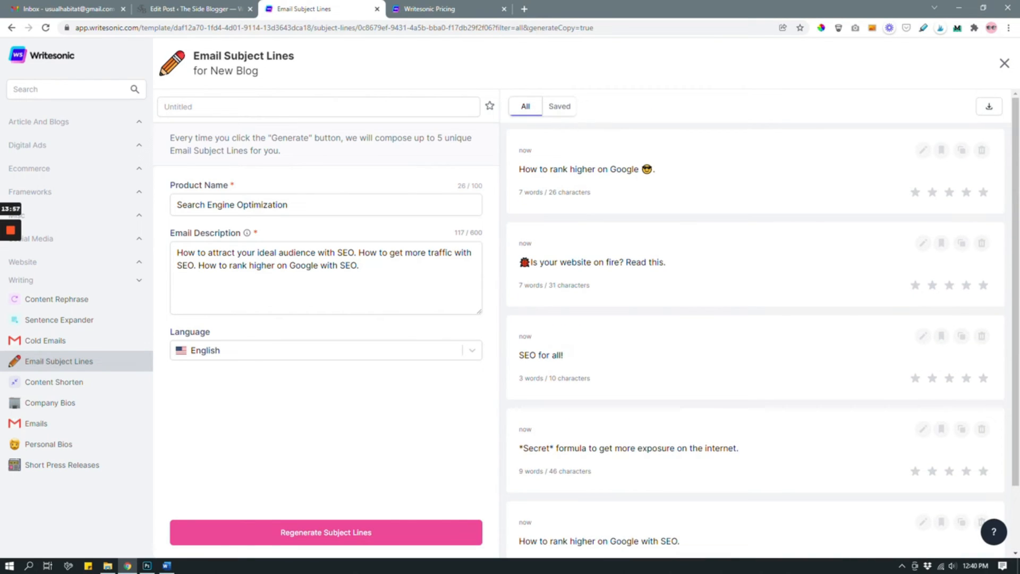
scroll(756, 319, "down", 2)
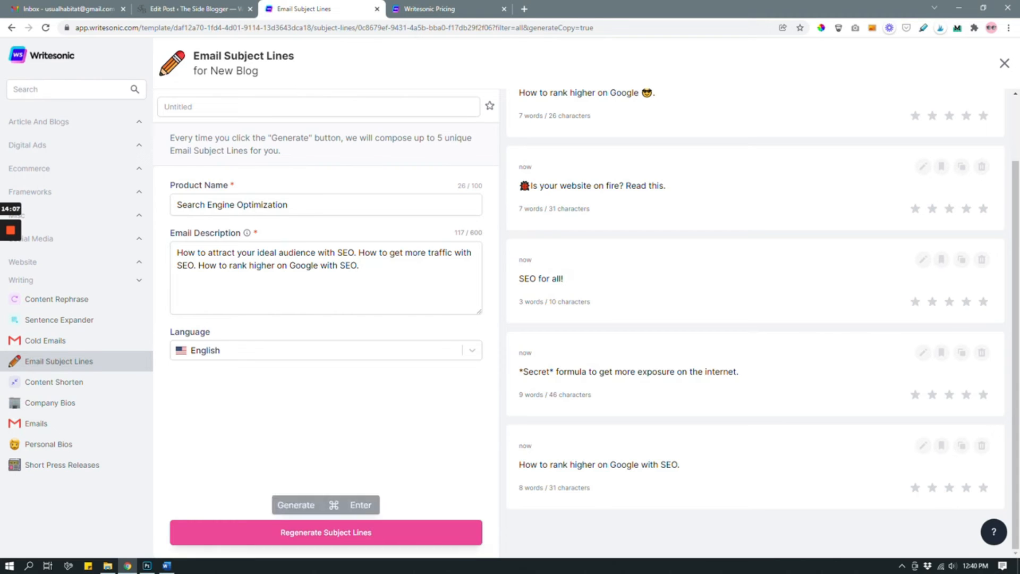
Step: Regenerate the subject lines with the same product name and description, and read through the new batch
left_click(364, 532)
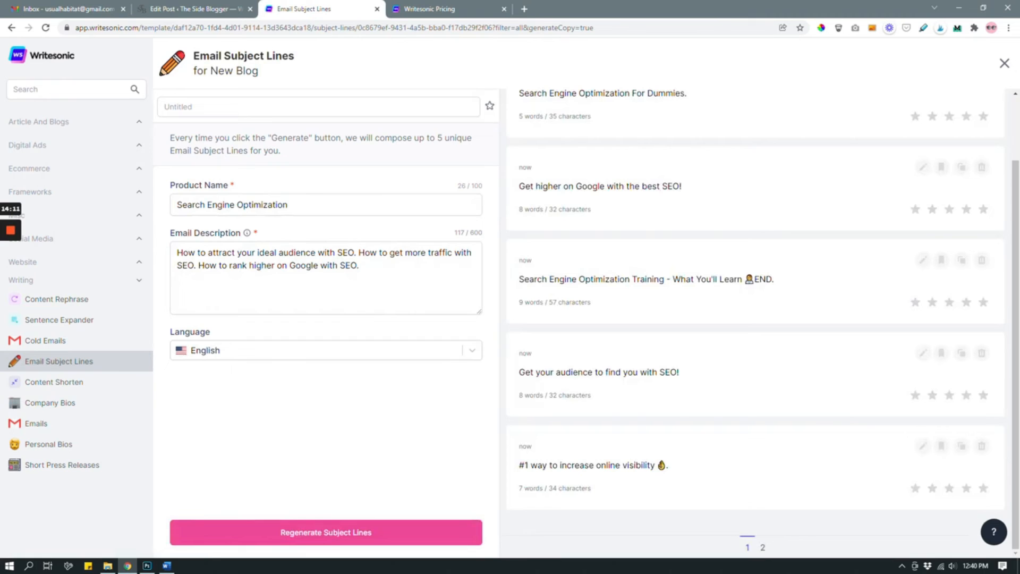
scroll(755, 323, "up", 2)
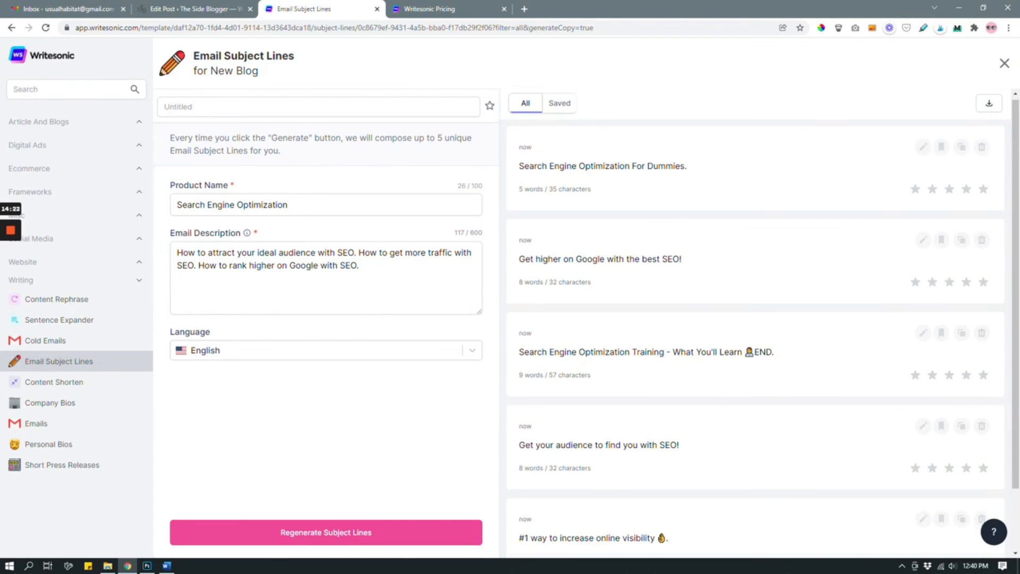
scroll(754, 318, "down", 2)
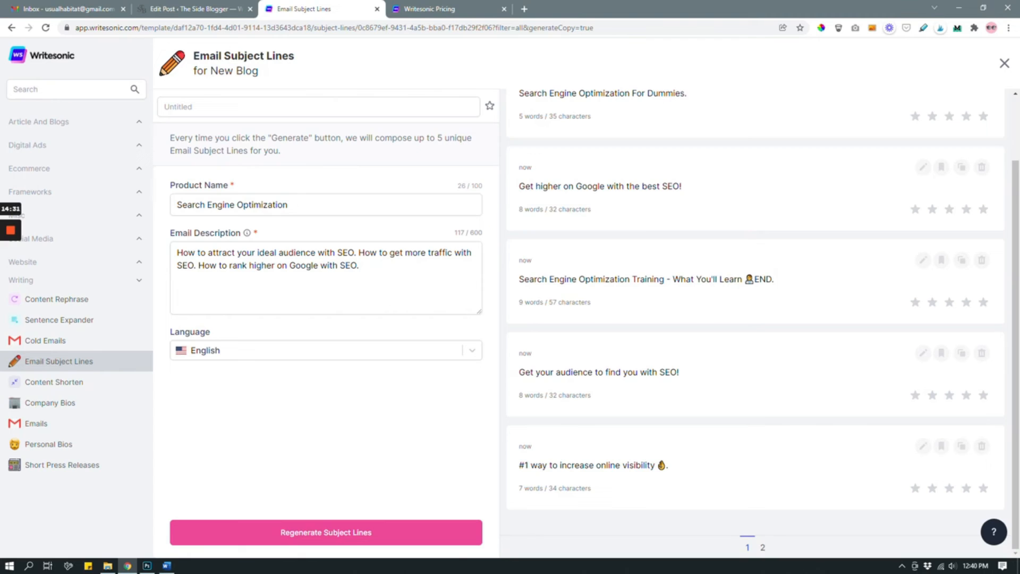
left_click(743, 471)
Step: Leave the subject line generator for the project's template list and open the Landing Pages template
left_click(12, 28)
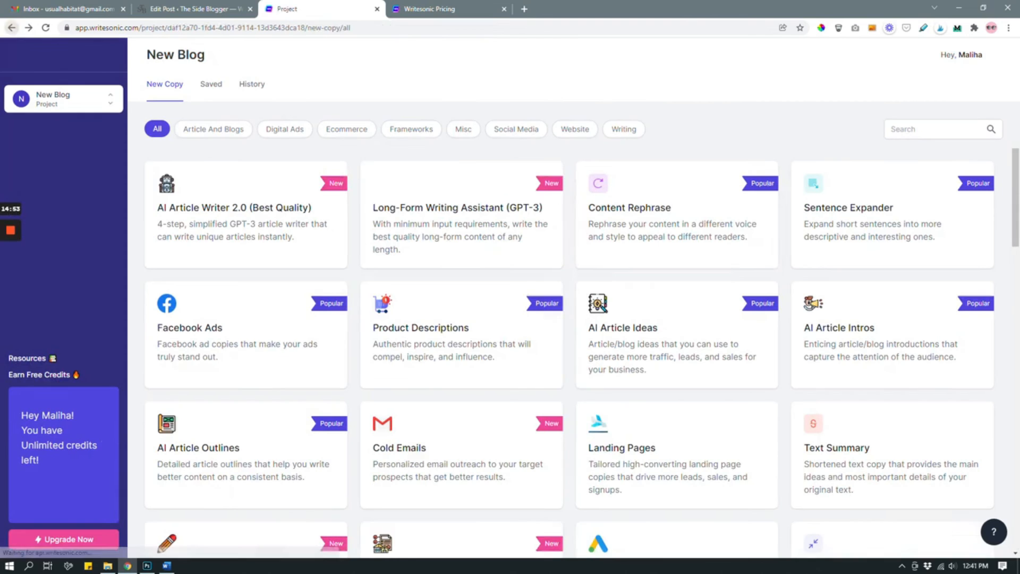
left_click(659, 452)
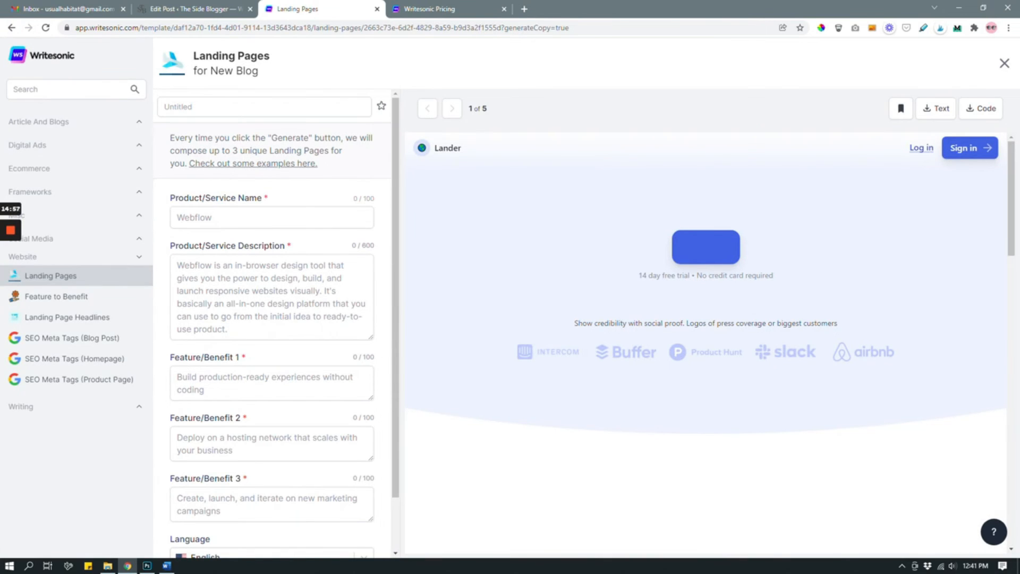
Step: Reopen the Landing Pages template with a blank form and enter "A Free guide to SEO" as the product name
left_click(1005, 64)
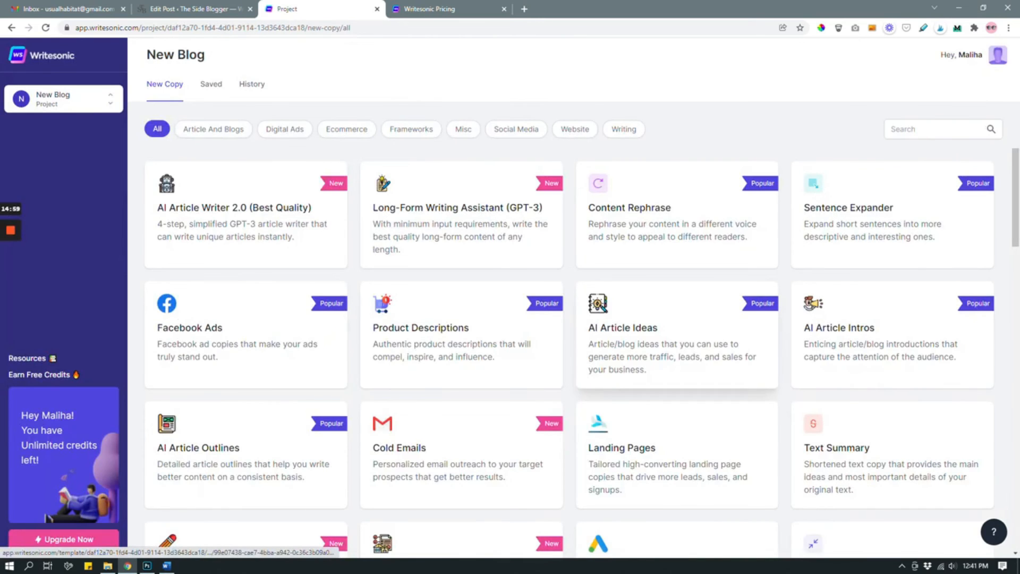
left_click(662, 455)
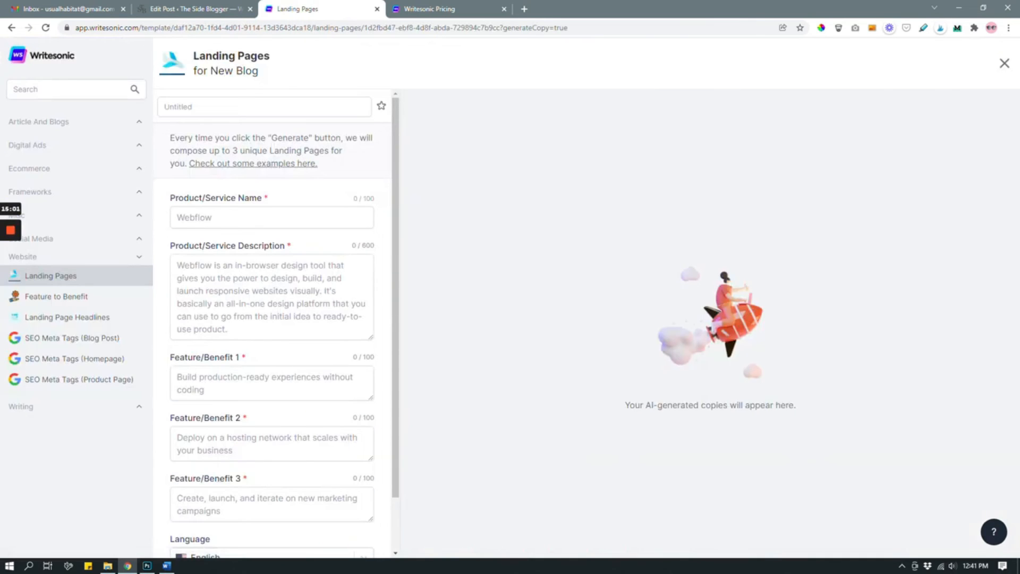
left_click(226, 215)
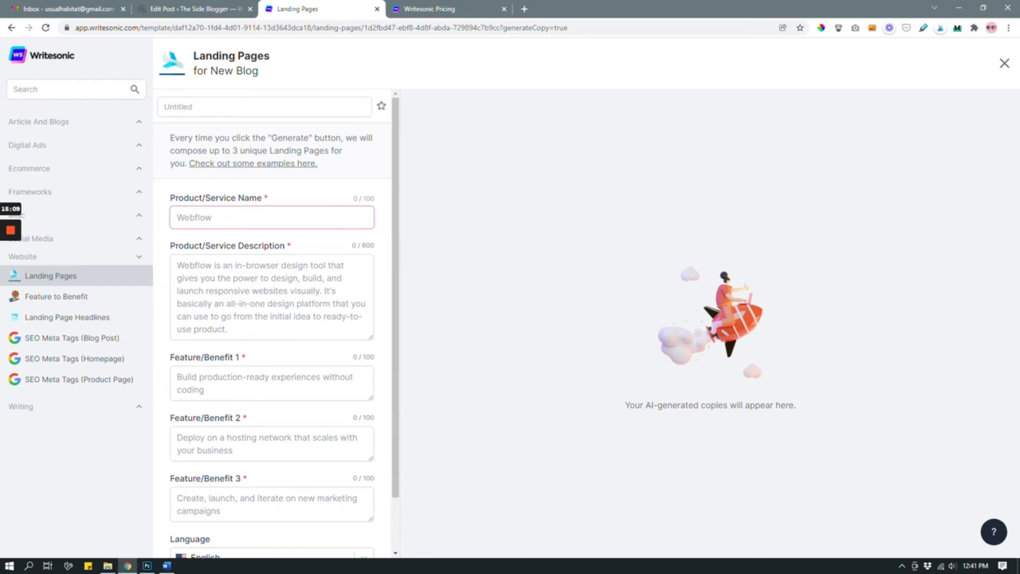
type("A Free guide to SEO")
Step: Begin the product description with "How to use this free guide to optimize your website for more traffic"
left_click(228, 387)
left_click(240, 296)
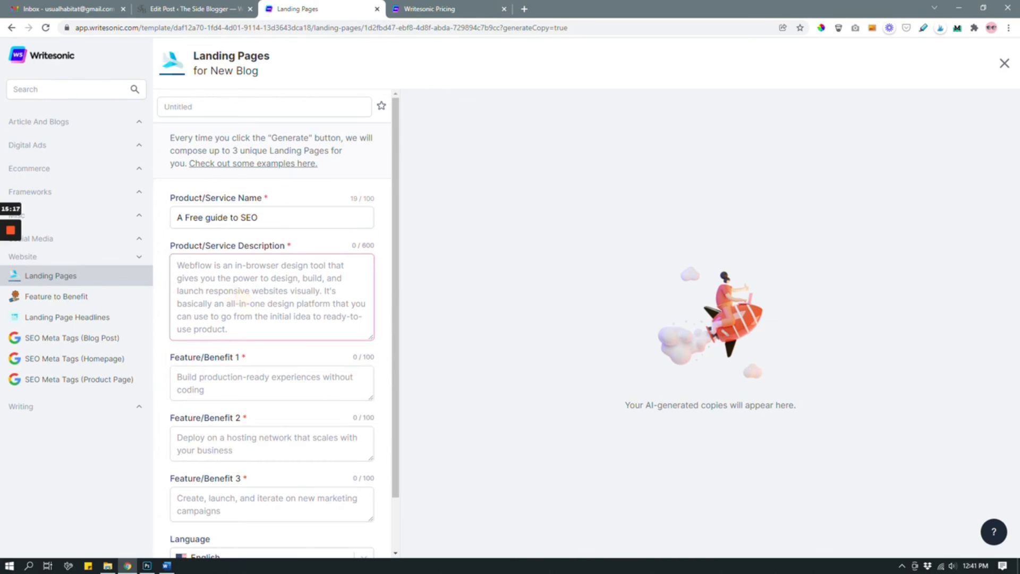
type("How ")
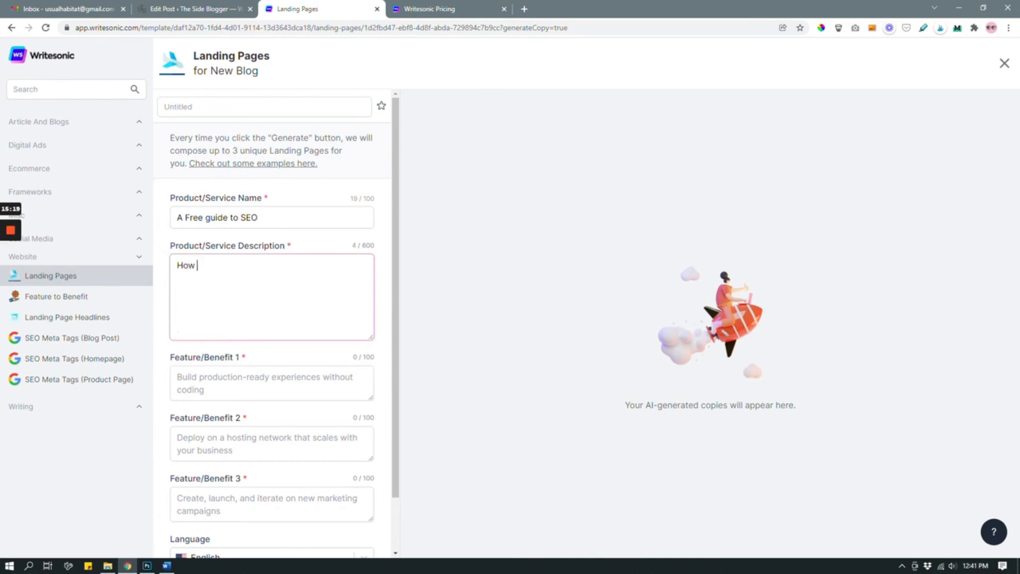
type("to use this free guide to optimize your website for more traffic. How to use SEO guidelines")
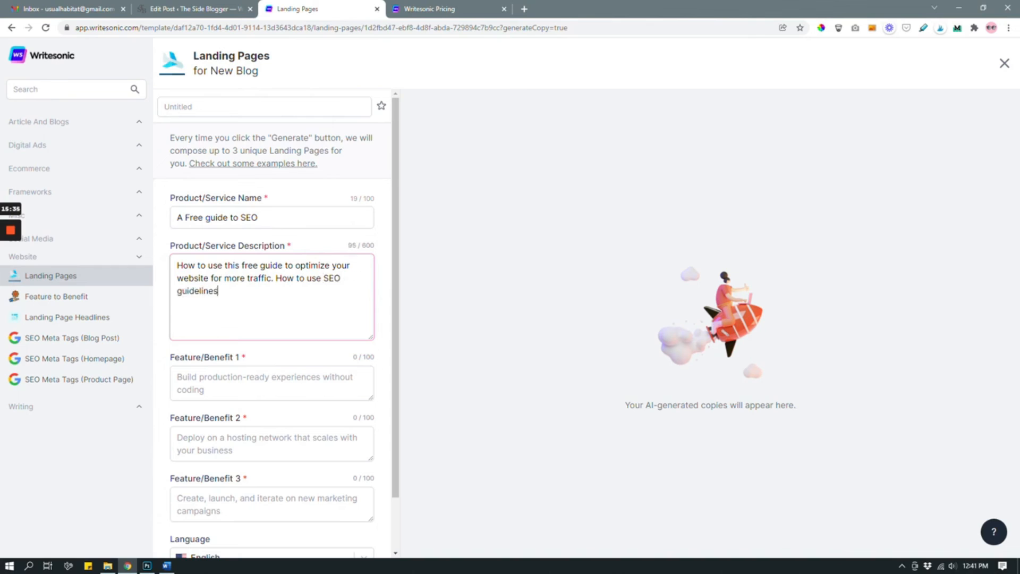
type(" to rank higher on Google")
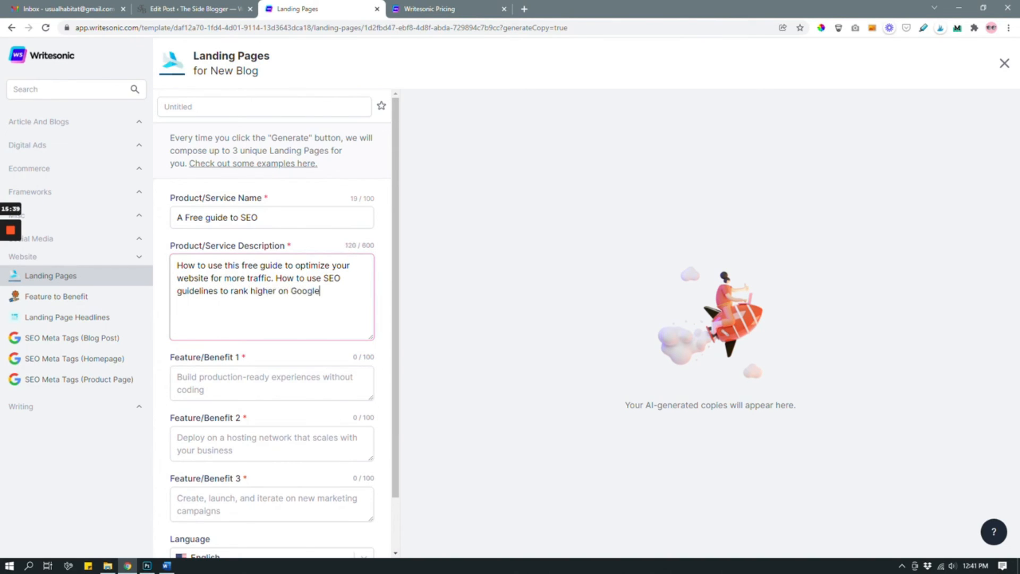
Step: Enter "Rank higher on Google" as the first benefit and "Get more organic traffic" as the second
left_click(228, 387)
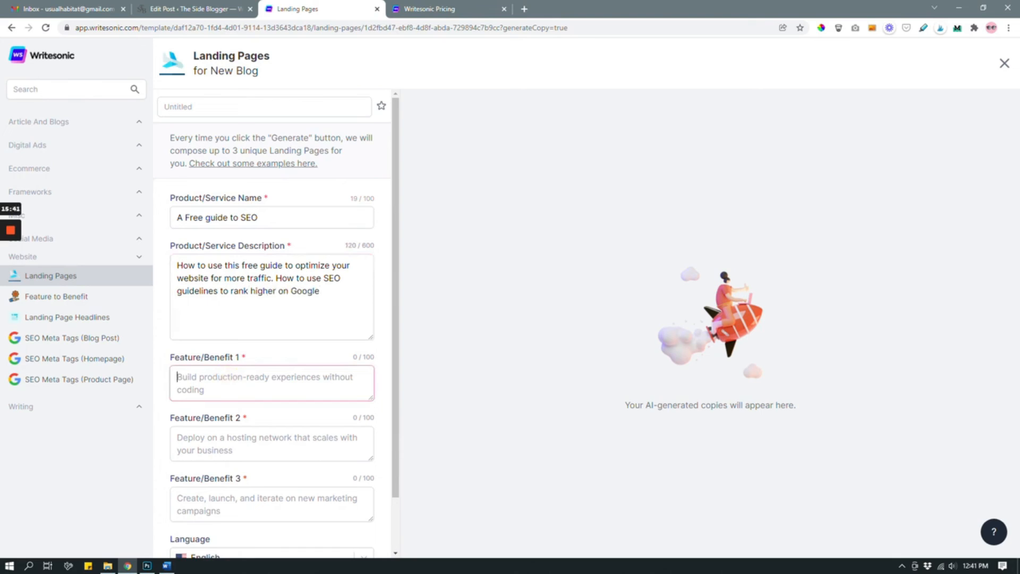
scroll(227, 387, "down", 1)
type("Rank higher on Google")
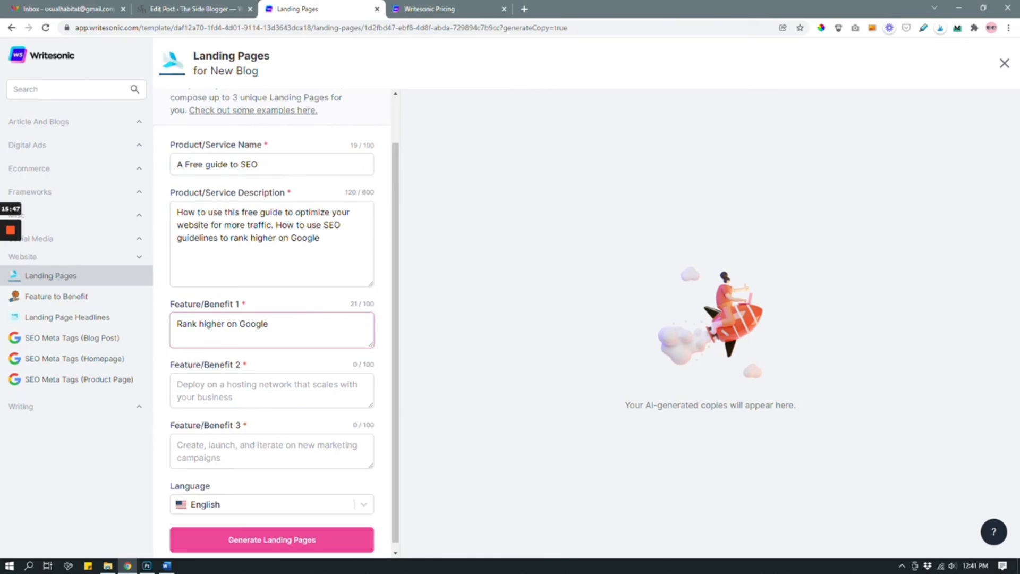
left_click(234, 389)
type("Get mor")
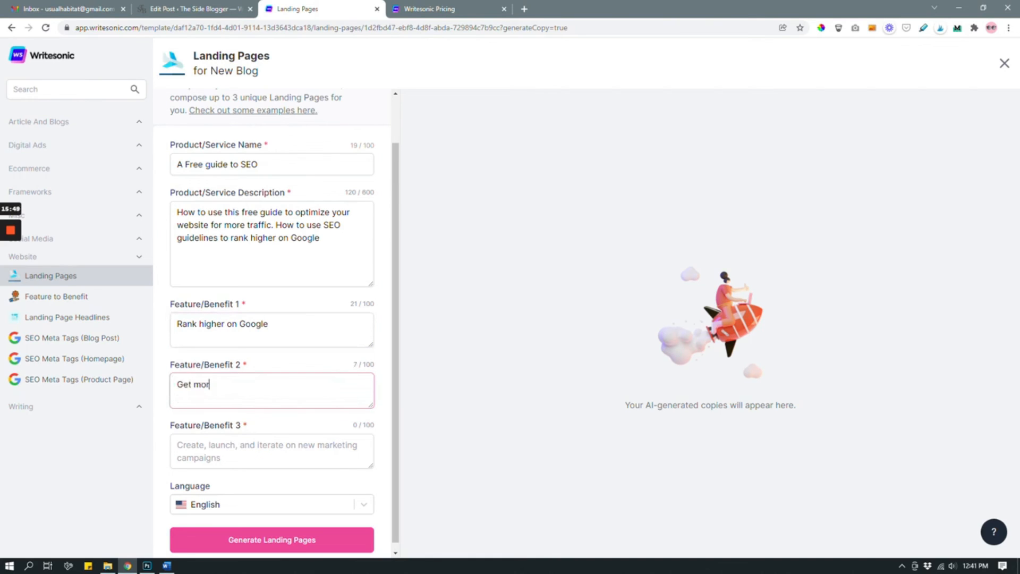
type("e organic traffic")
Step: Enter "Drive your ideal audience to your website" as the third benefit and try to generate the landing pages
left_click(186, 457)
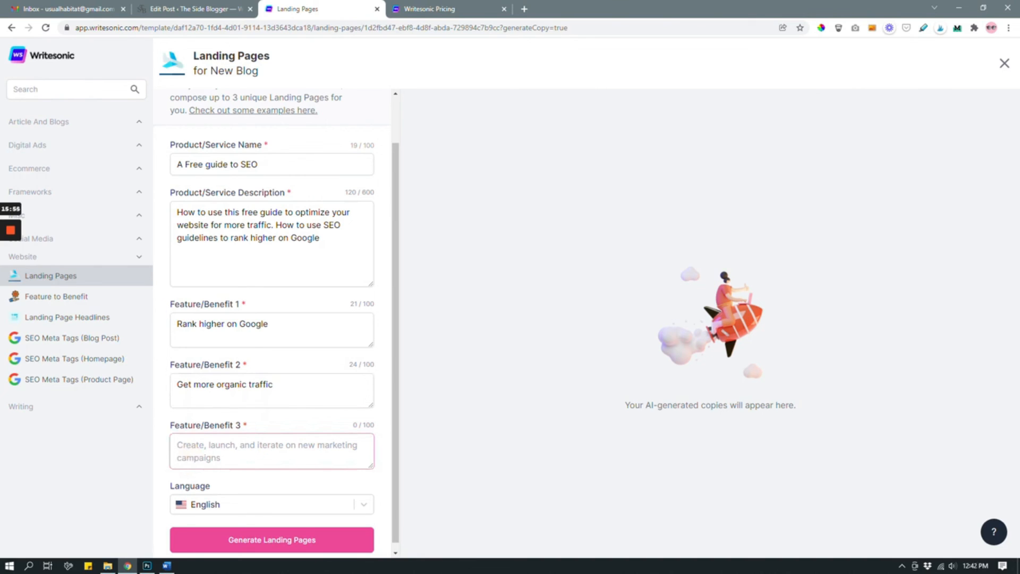
type("Drive your ")
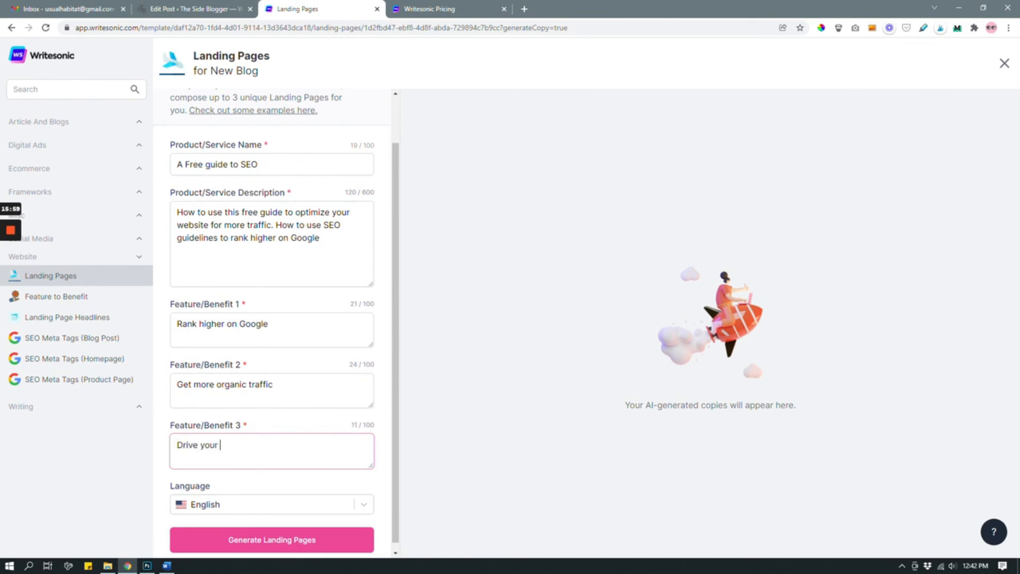
type("ideal audience to your website")
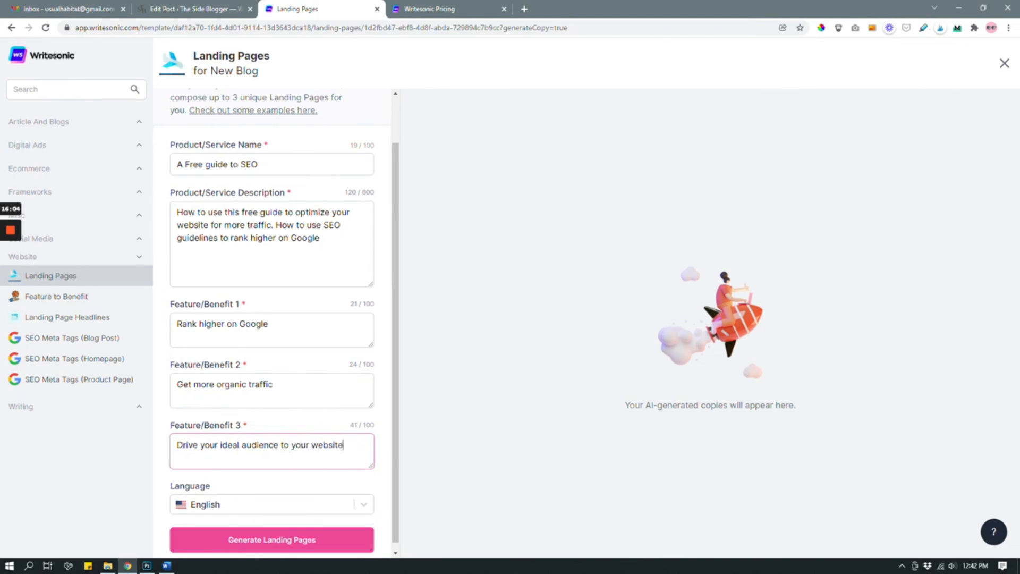
left_click(276, 541)
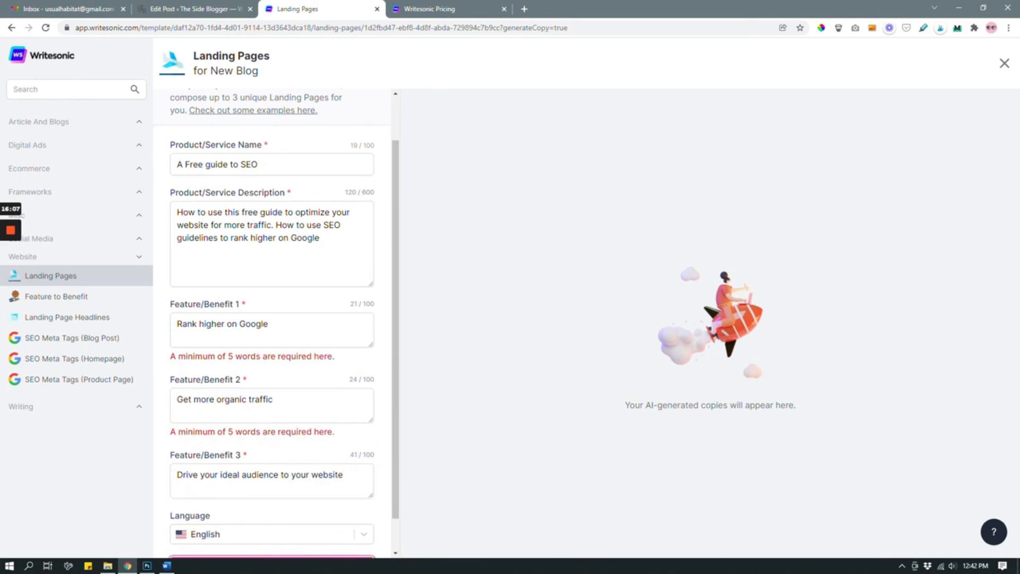
Step: Reword the first benefit as "How to rank higher on Google"
left_click(289, 326)
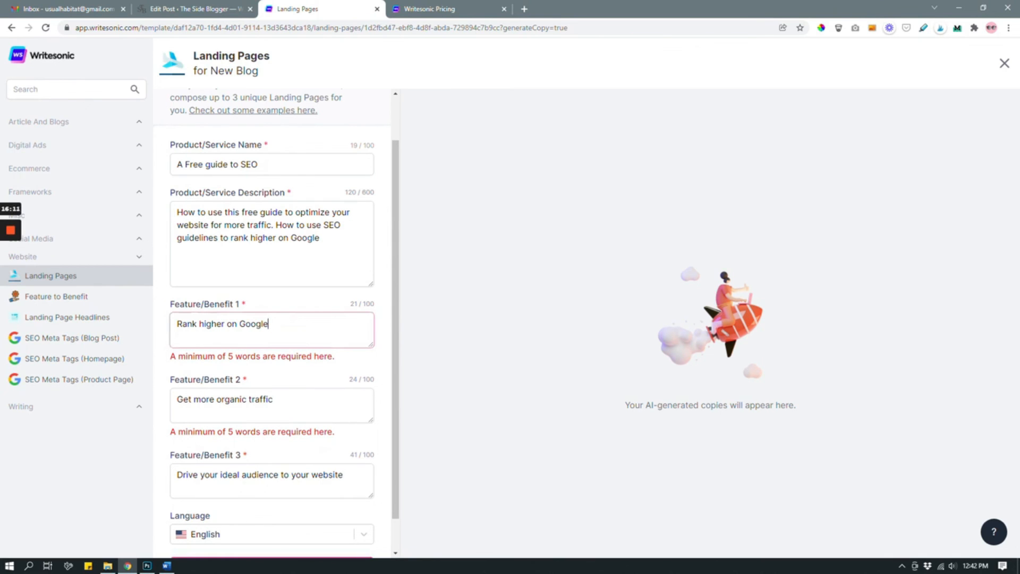
left_click(181, 323)
key("BackSpace")
type("How to r")
Step: Reword the second benefit as "How to get more organic traffic" and try generating the landing pages again
left_click(182, 399)
key("BackSpace")
type("How to")
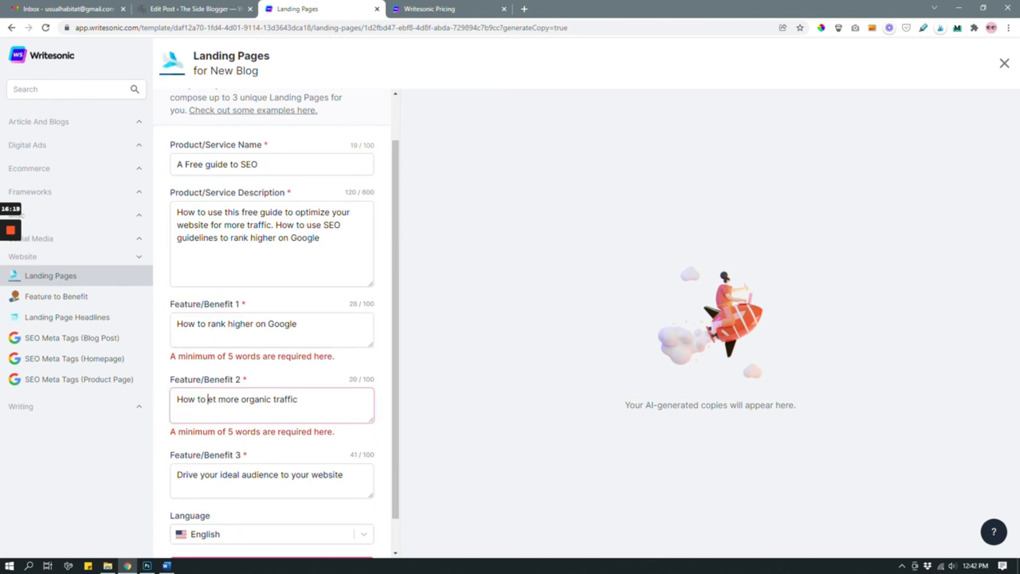
type(" g")
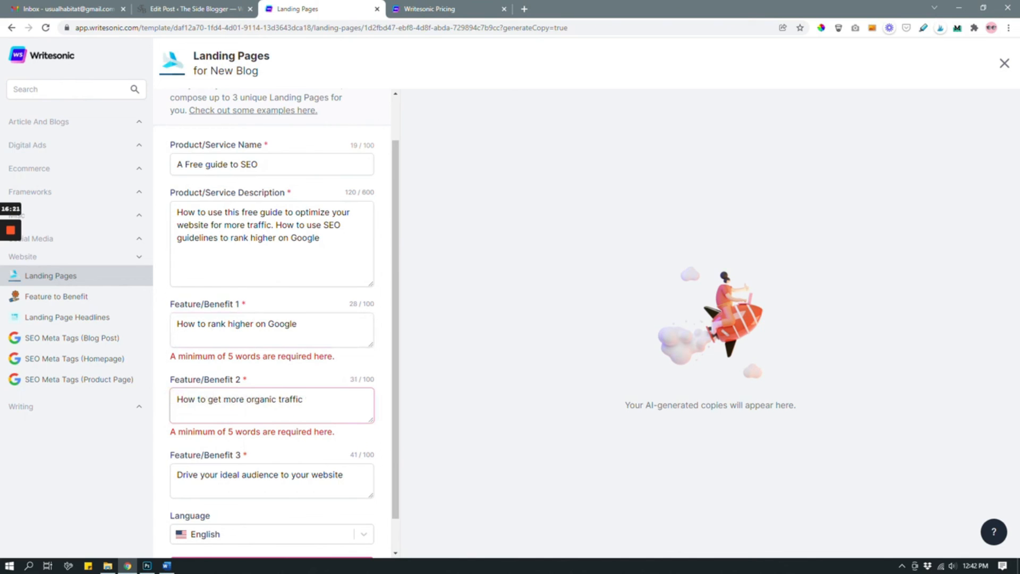
scroll(272, 532, "down", 1)
left_click(272, 532)
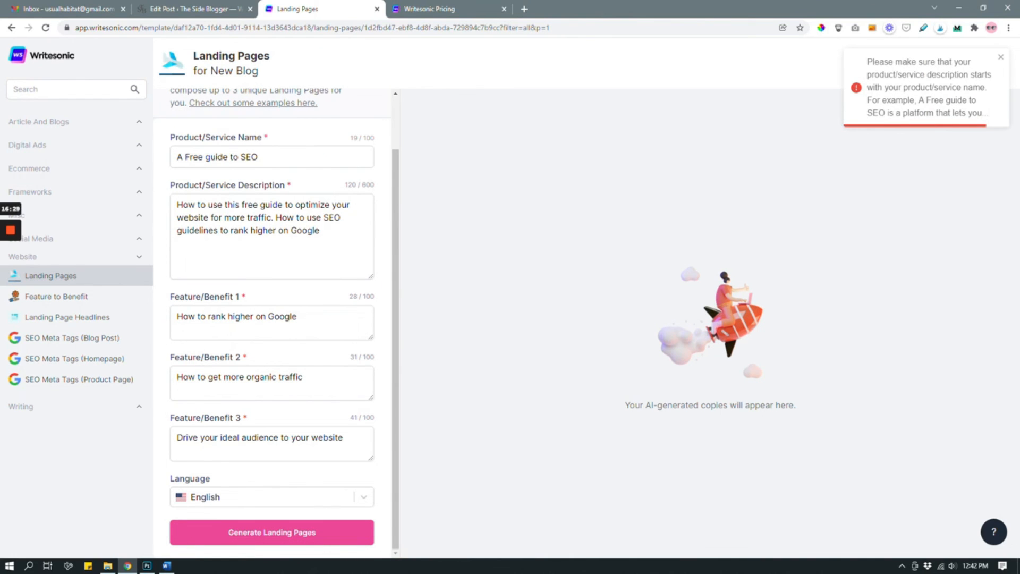
Step: Copy the product name to the start of the product description, followed by a colon: "A Free guide to SEO: "
scroll(272, 324, "up", 2)
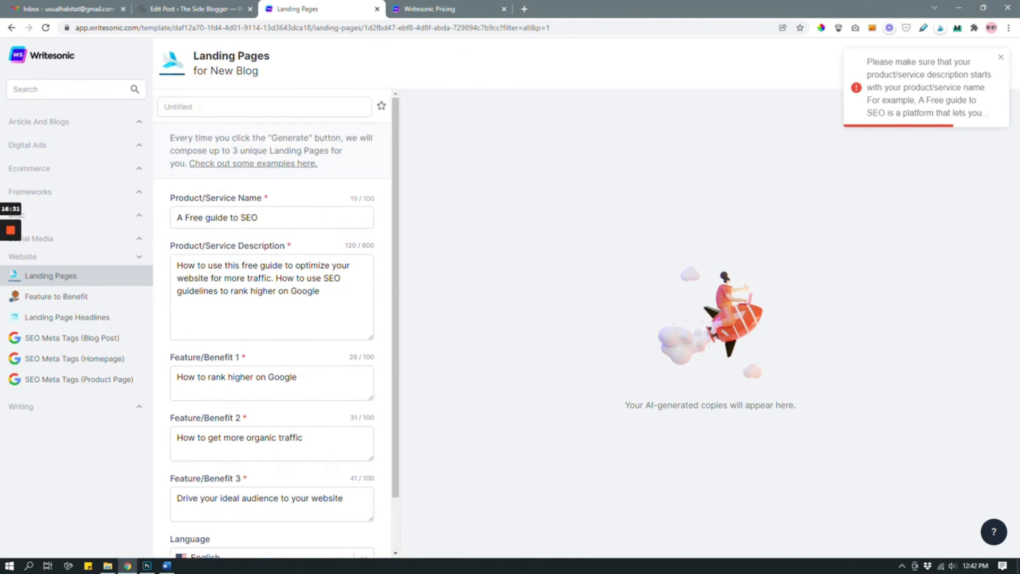
triple_click(202, 218)
key("ctrl+c")
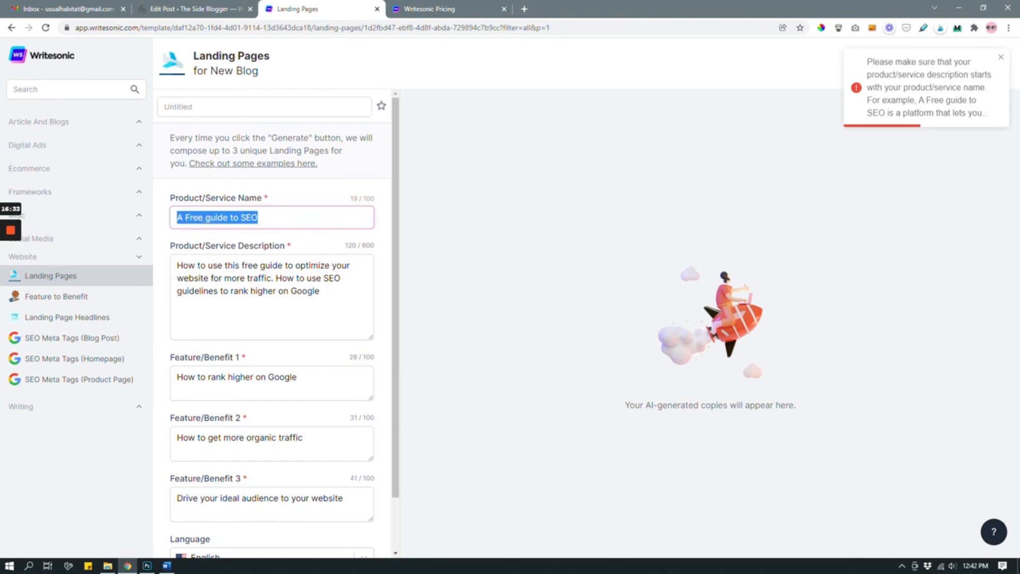
left_click(178, 265)
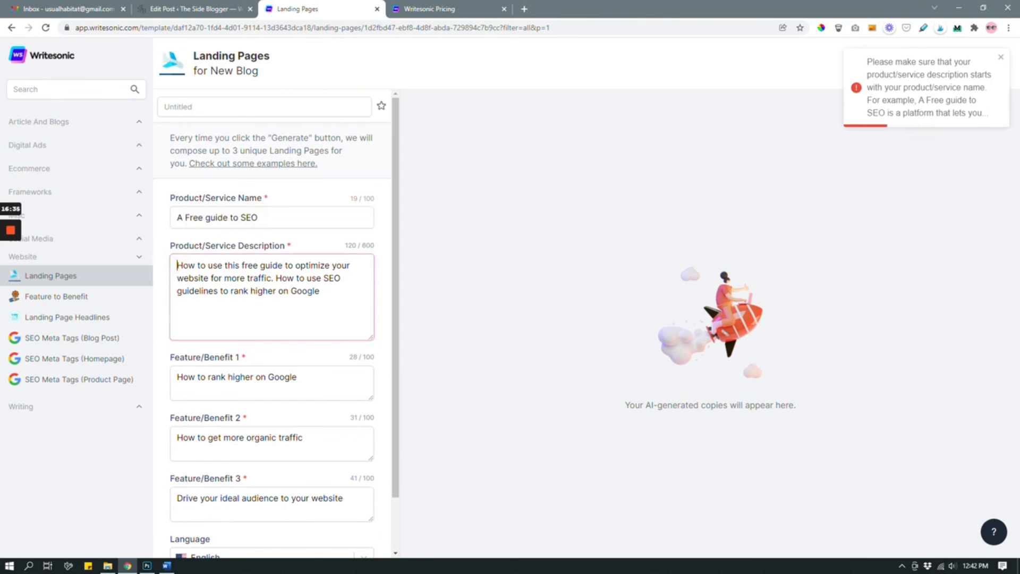
key("ctrl+v")
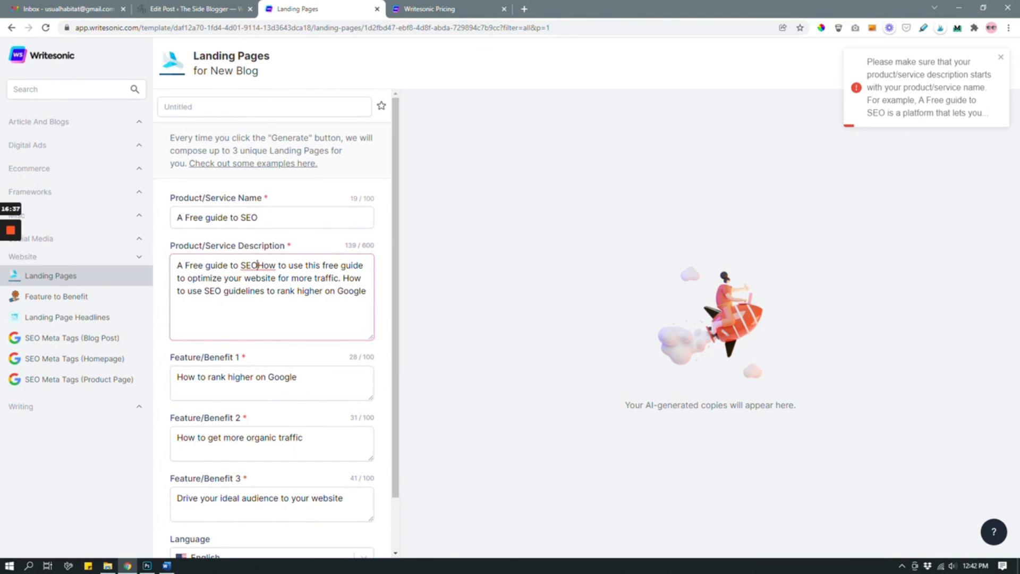
type(":")
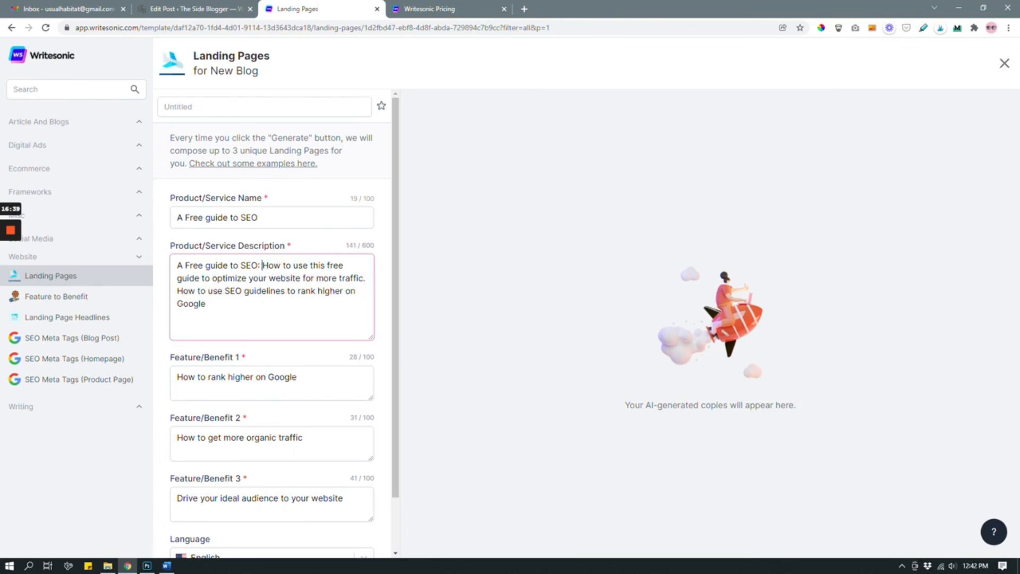
Step: Generate the landing pages from the completed form and look through the first version from headline to closing section
scroll(276, 319, "down", 1)
left_click(272, 532)
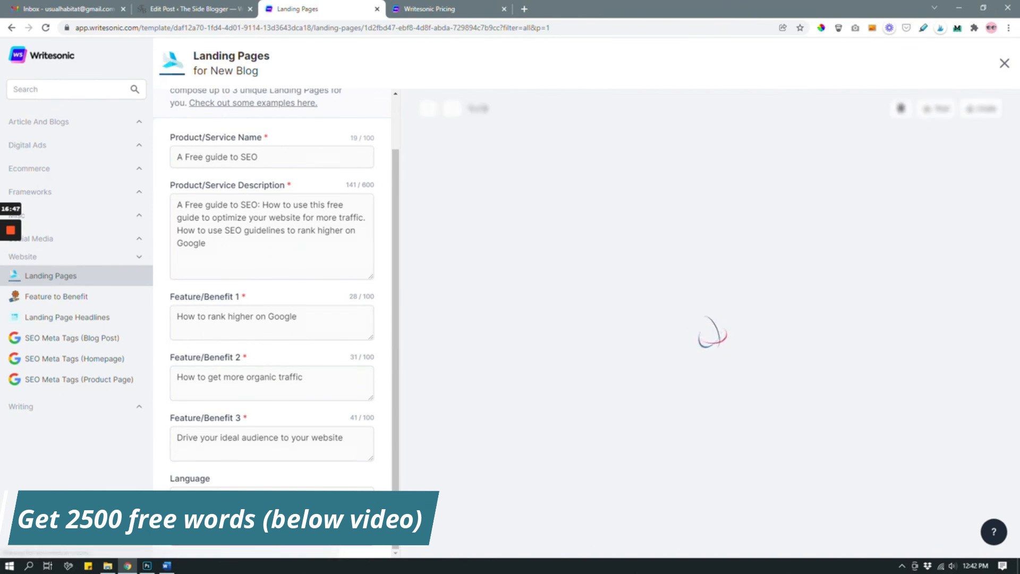
scroll(706, 343, "down", 15)
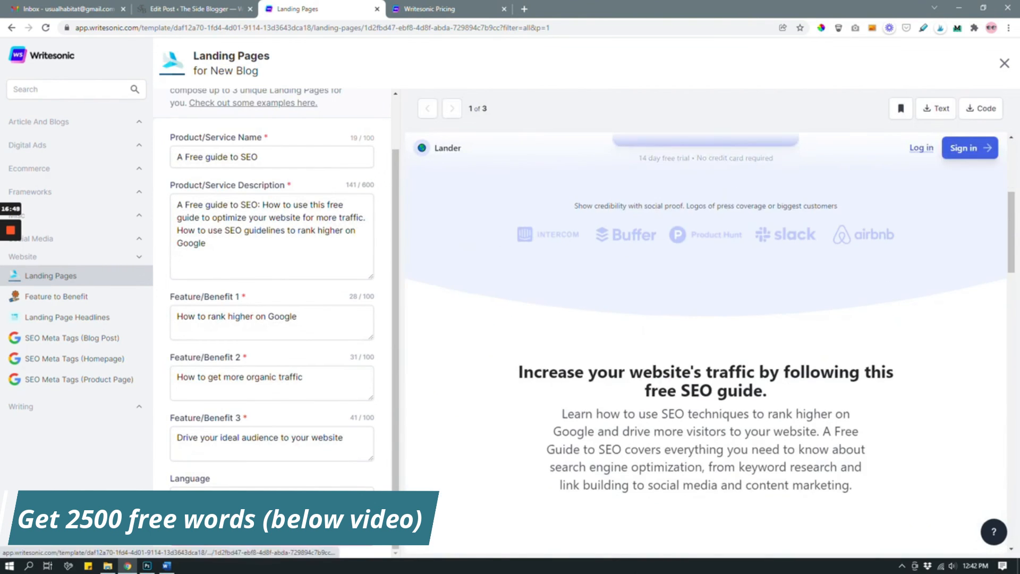
scroll(706, 342, "down", 9)
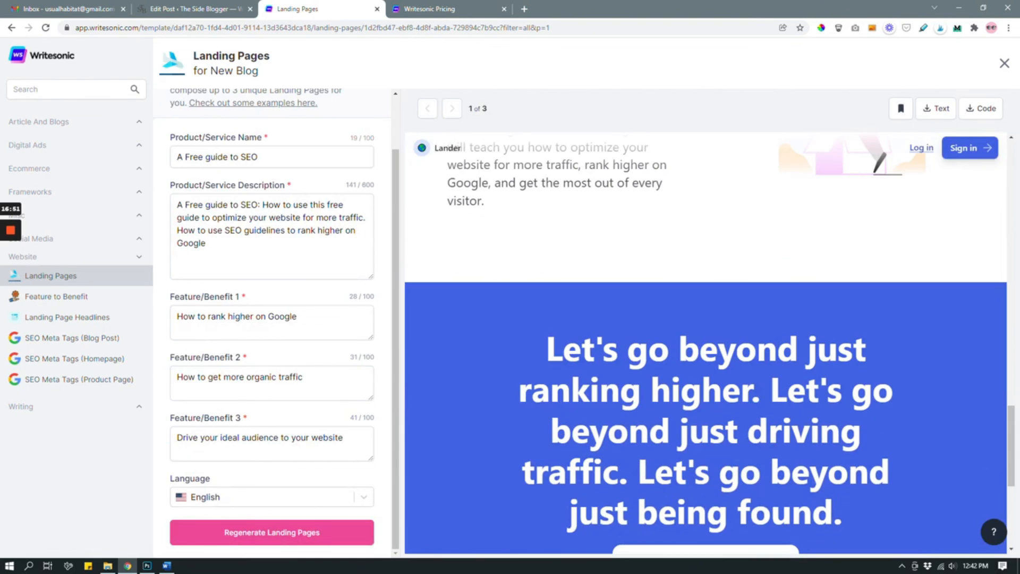
scroll(706, 342, "up", 15)
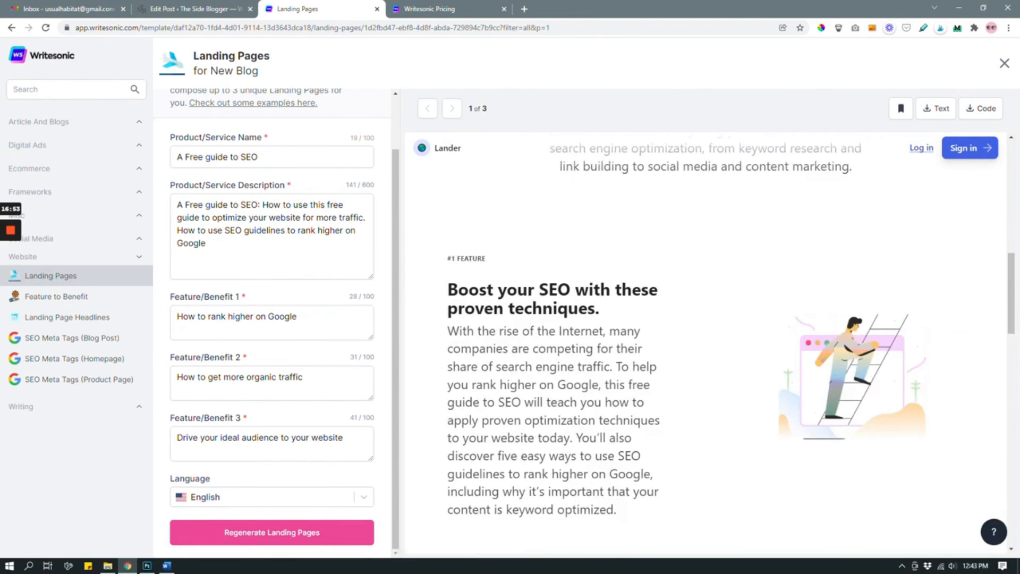
scroll(706, 343, "up", 5)
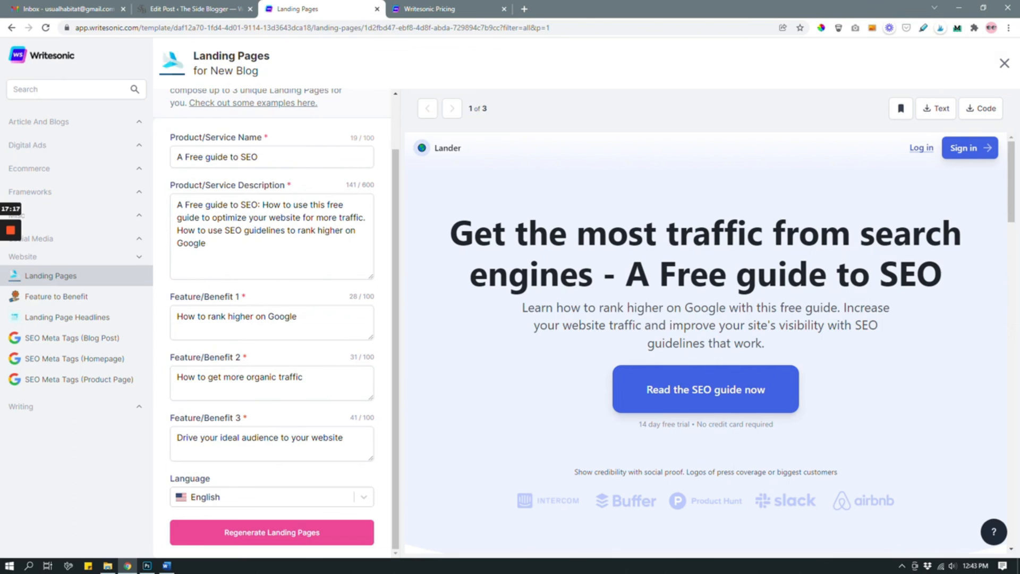
Step: Download the first landing page's copy as a text file, view it in Notepad and close it
left_click(936, 109)
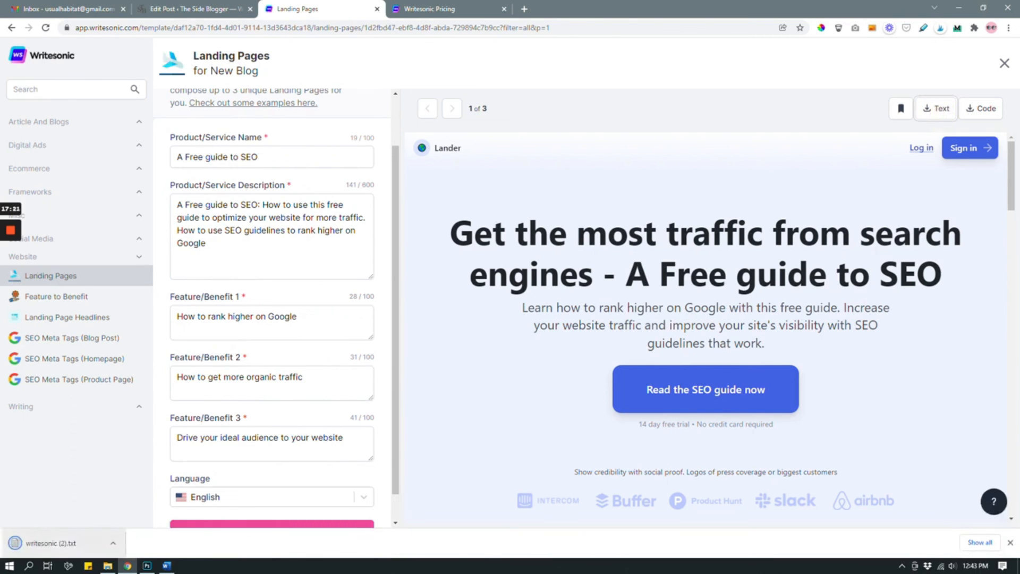
left_click_drag(671, 296, 633, 153)
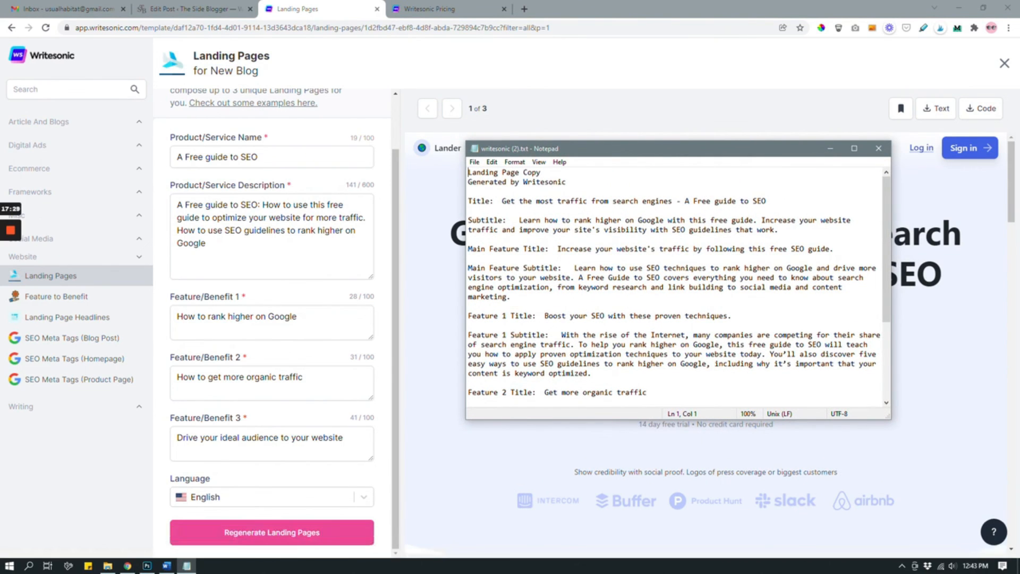
left_click(878, 148)
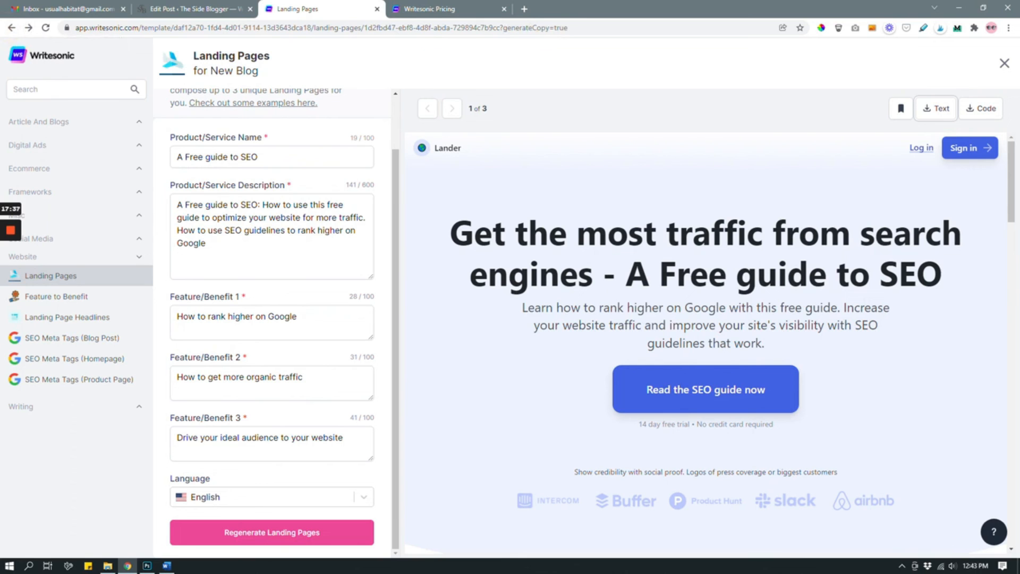
Step: Return to the New Blog project's template list and look over the available writing templates
left_click(11, 28)
scroll(676, 236, "down", 1)
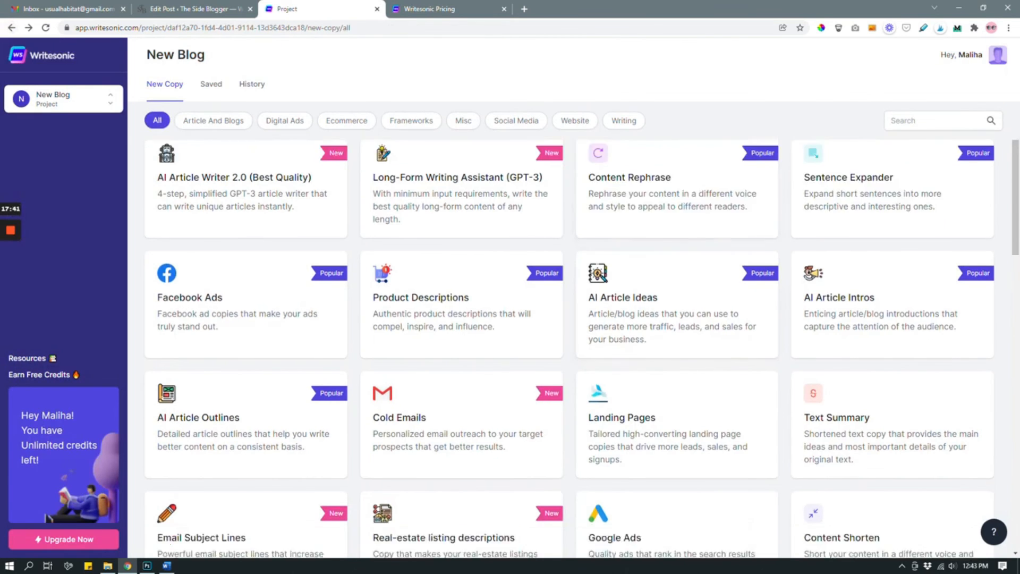
scroll(893, 244, "down", 3)
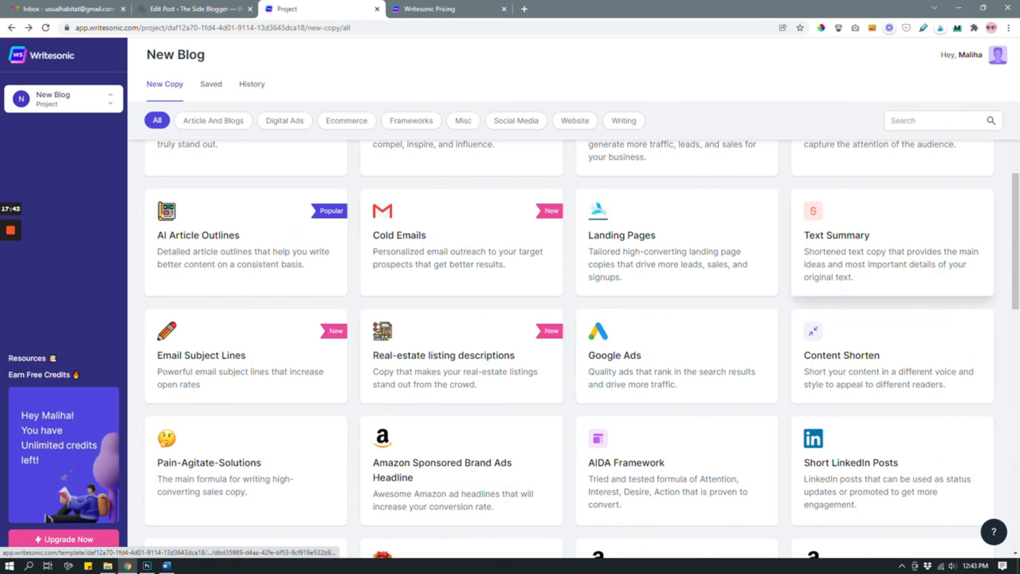
scroll(676, 362, "down", 4)
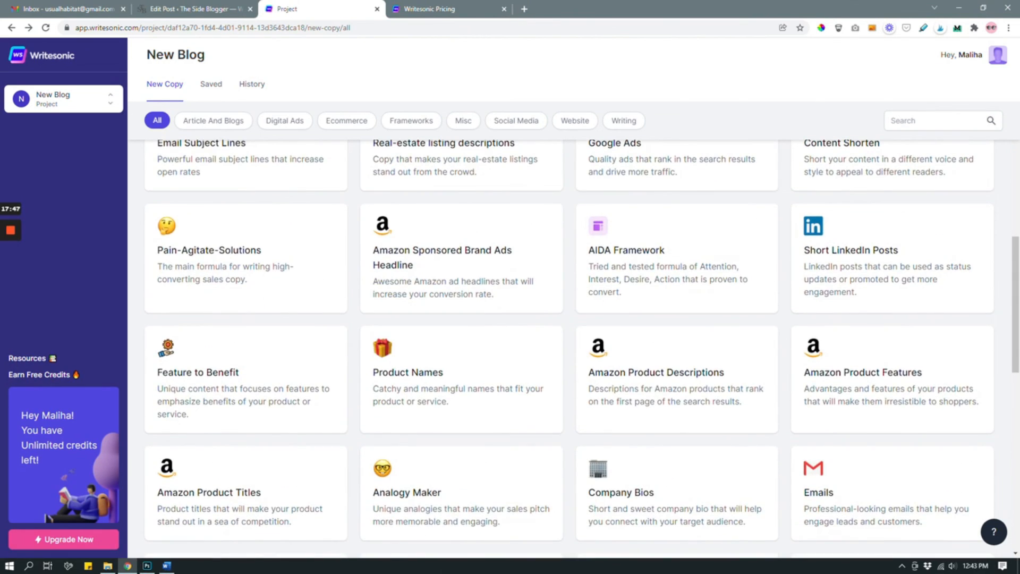
scroll(676, 319, "down", 4)
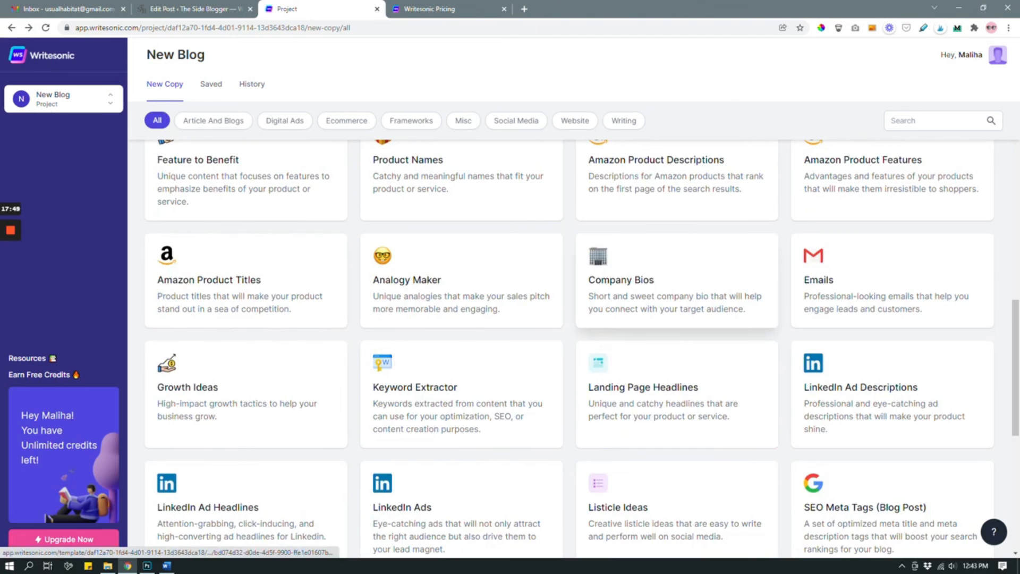
scroll(676, 319, "down", 3)
scroll(676, 319, "up", 15)
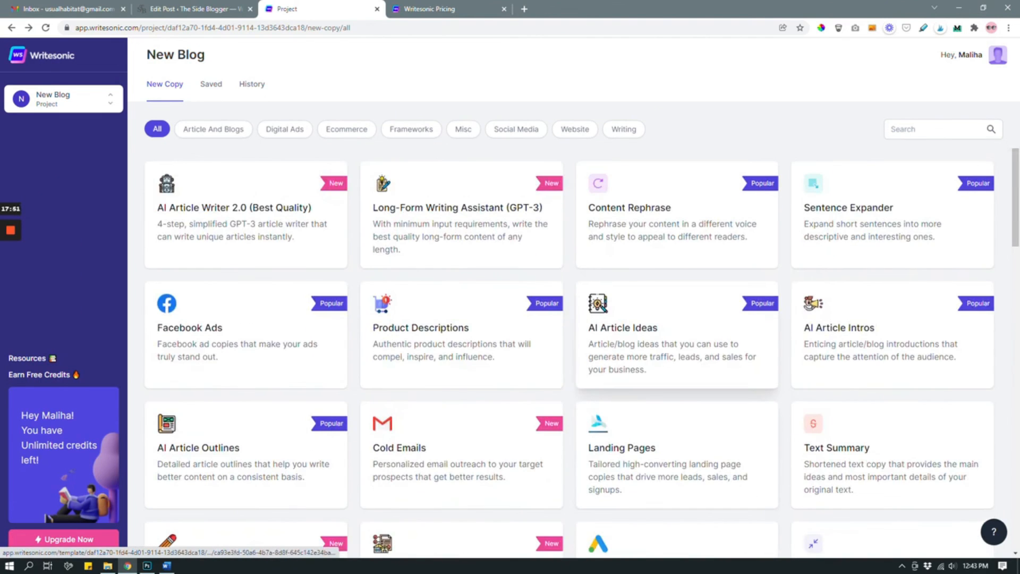